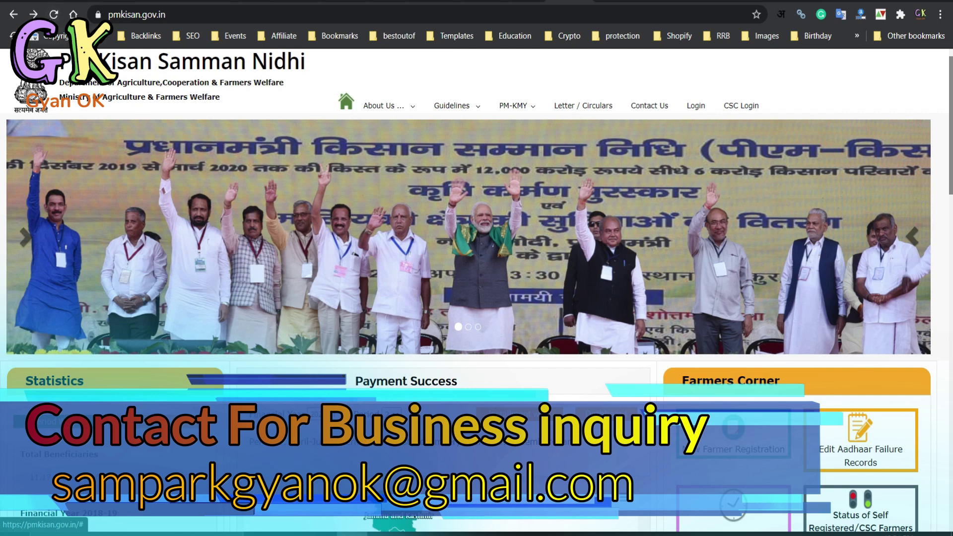
# - Return to New Farmer Registration and search the entered Aadhaar number, which reports 'Record not found'
pyautogui.click(34, 14)
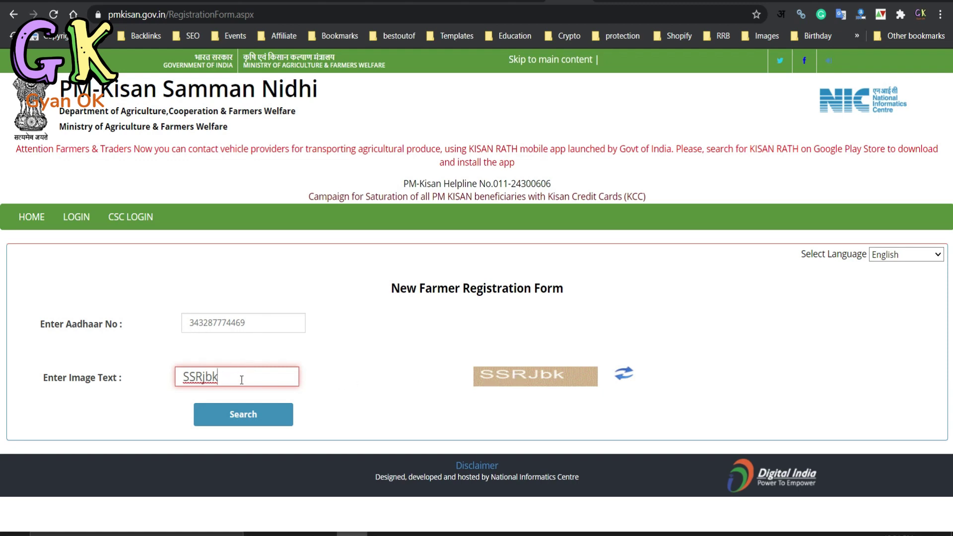
pyautogui.click(251, 410)
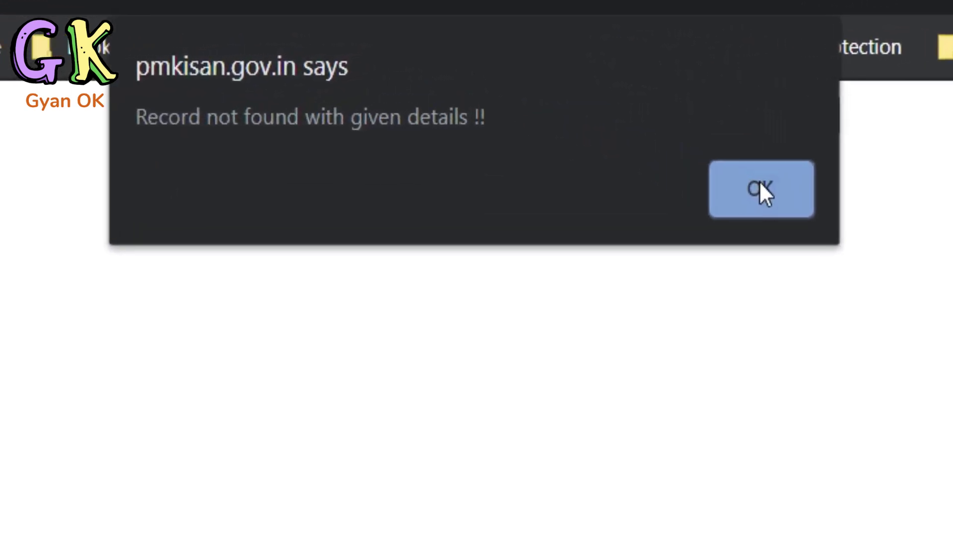
# - Dismiss the record-not-found alert and confirm registering as a new rural farmer
pyautogui.click(789, 203)
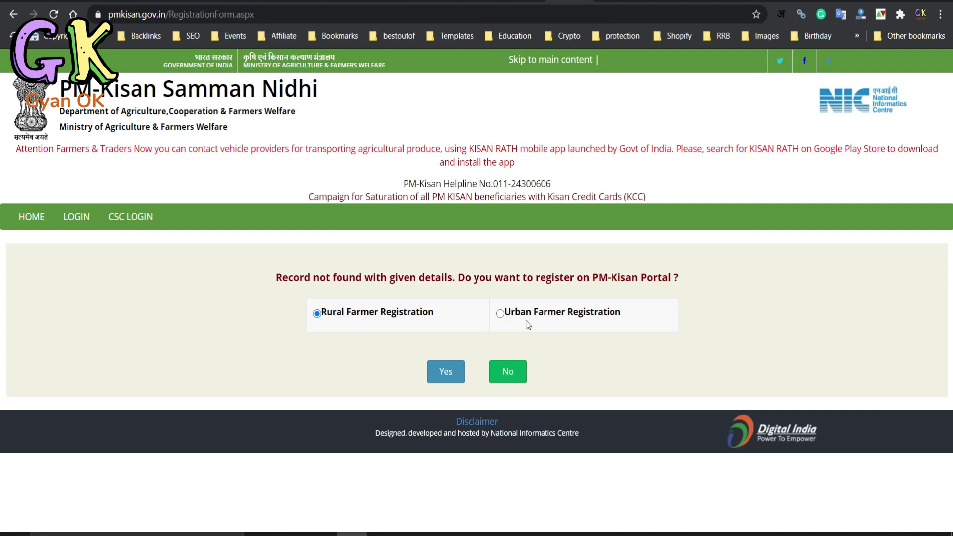
pyautogui.click(440, 376)
pyautogui.scroll(-3, 312, 343)
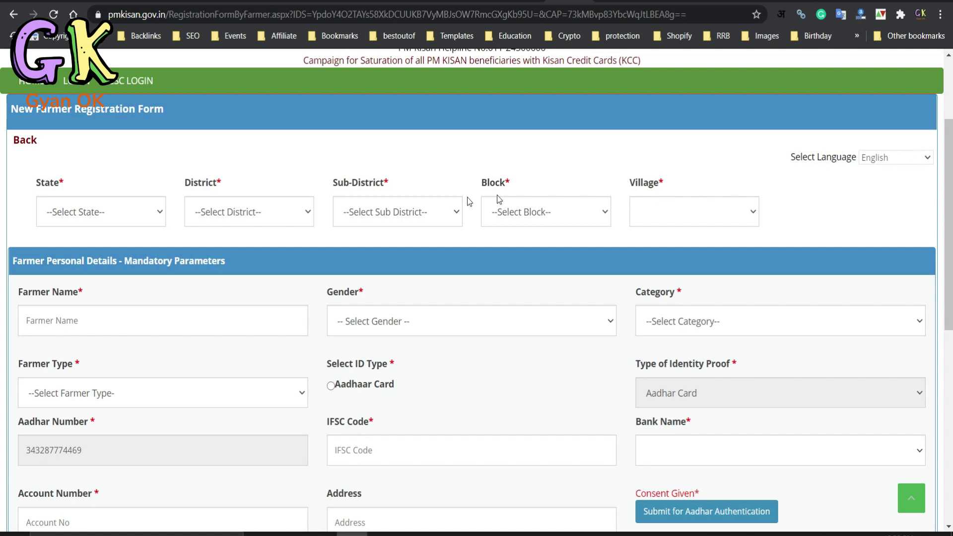
# - Set the state to UTTAR PRADESH and the district to AGRA
pyautogui.scroll(-1, 349, 293)
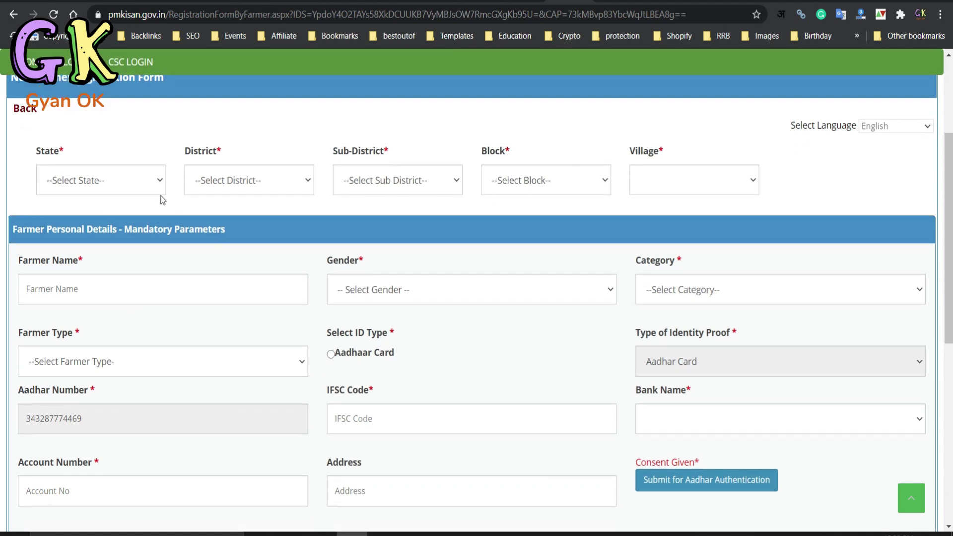
pyautogui.click(118, 187)
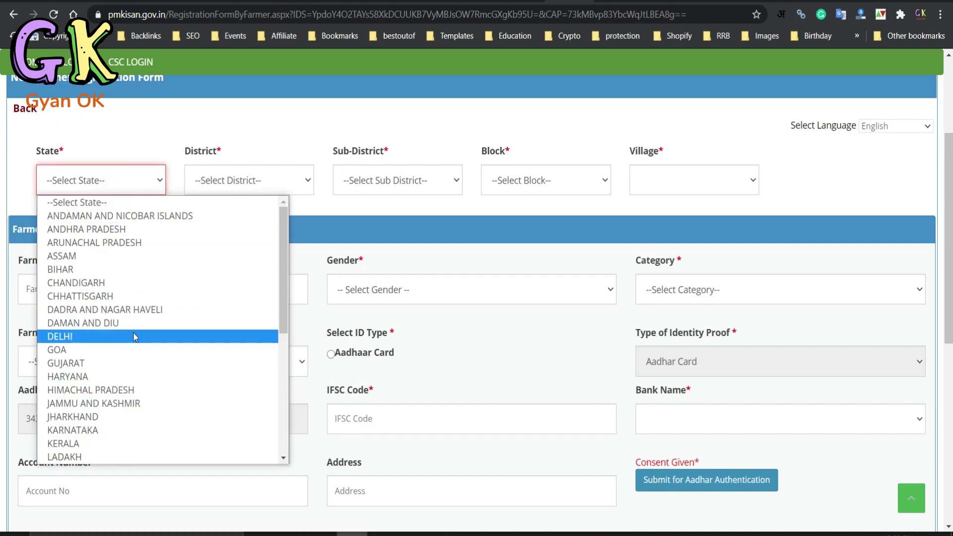
pyautogui.scroll(-2, 135, 337)
pyautogui.scroll(-2, 114, 436)
pyautogui.scroll(-1, 114, 437)
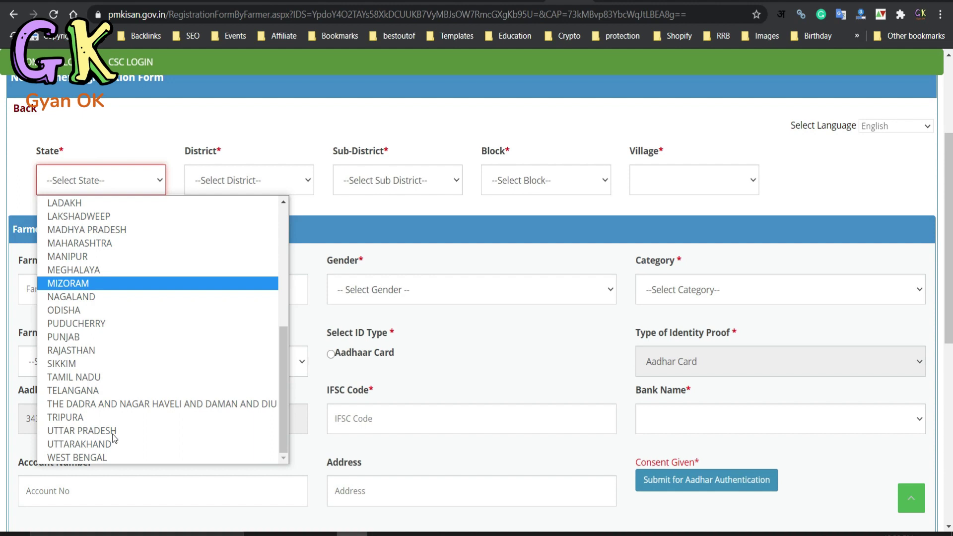
pyautogui.click(103, 435)
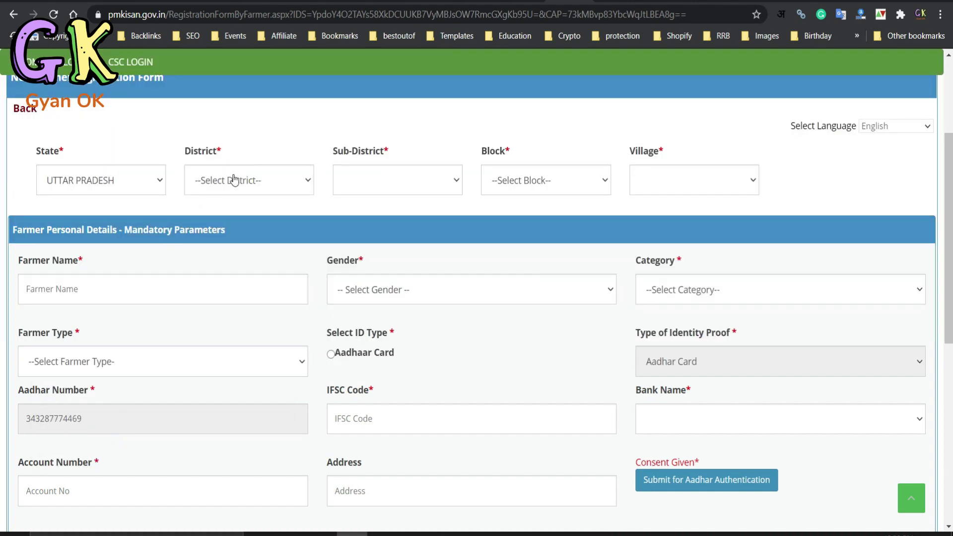
pyautogui.click(236, 180)
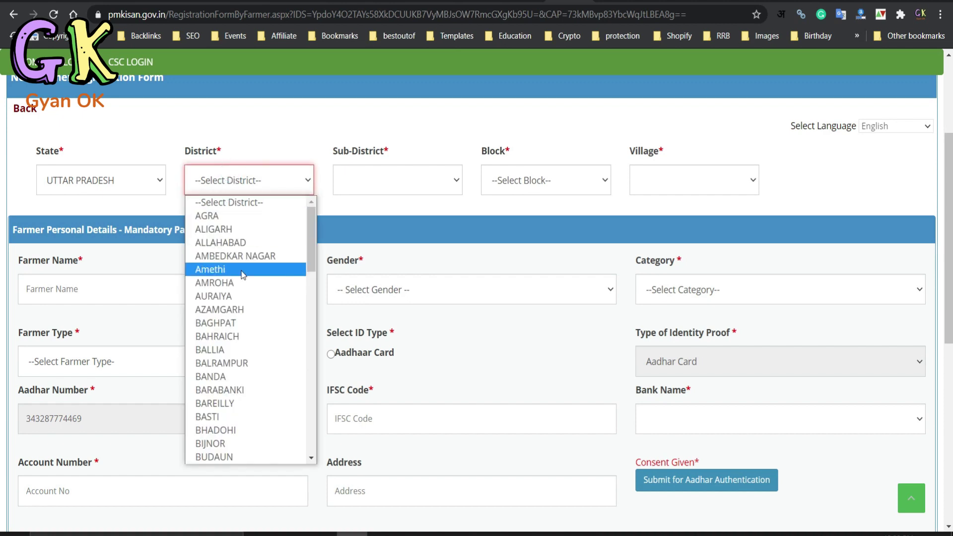
pyautogui.click(233, 217)
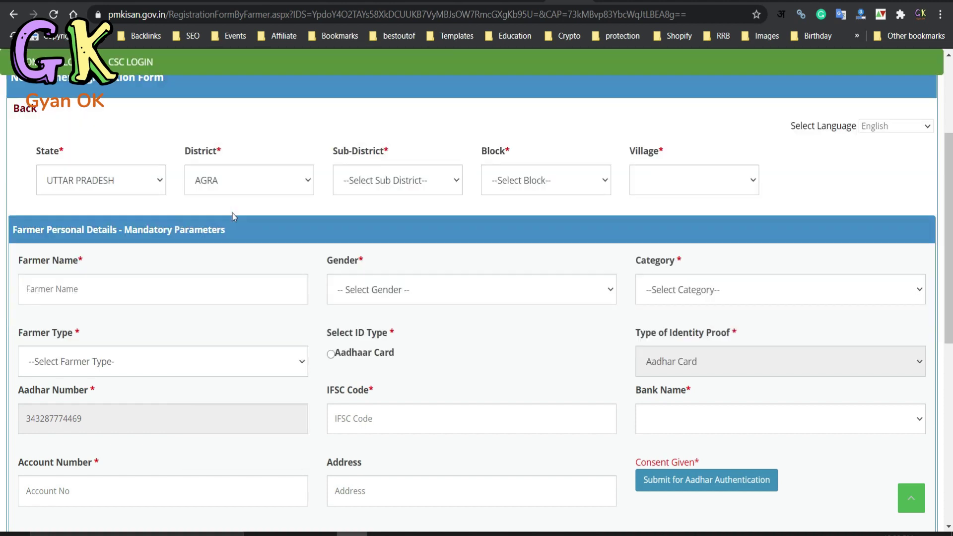
# - Choose sub-district Agra, block AKOLA and village Akola - (124618)
pyautogui.click(353, 178)
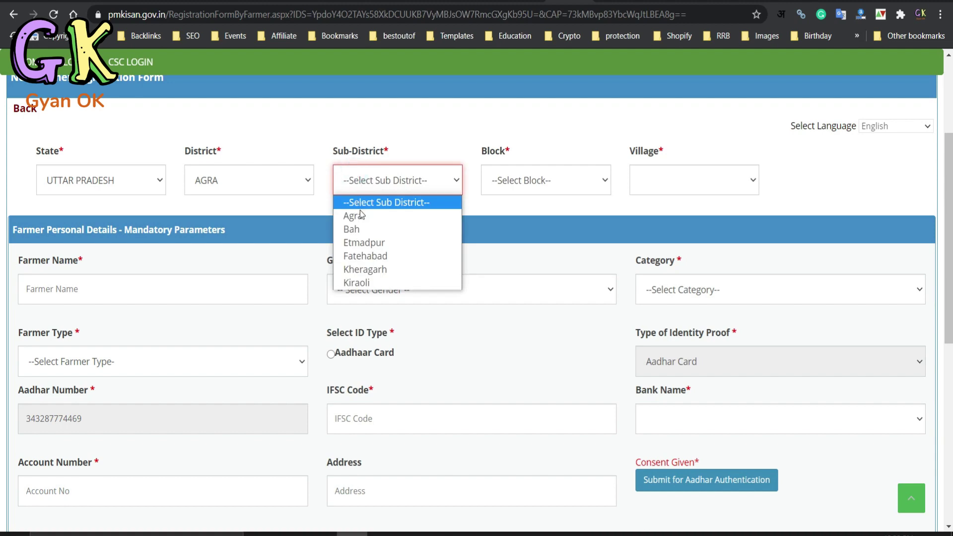
pyautogui.click(365, 217)
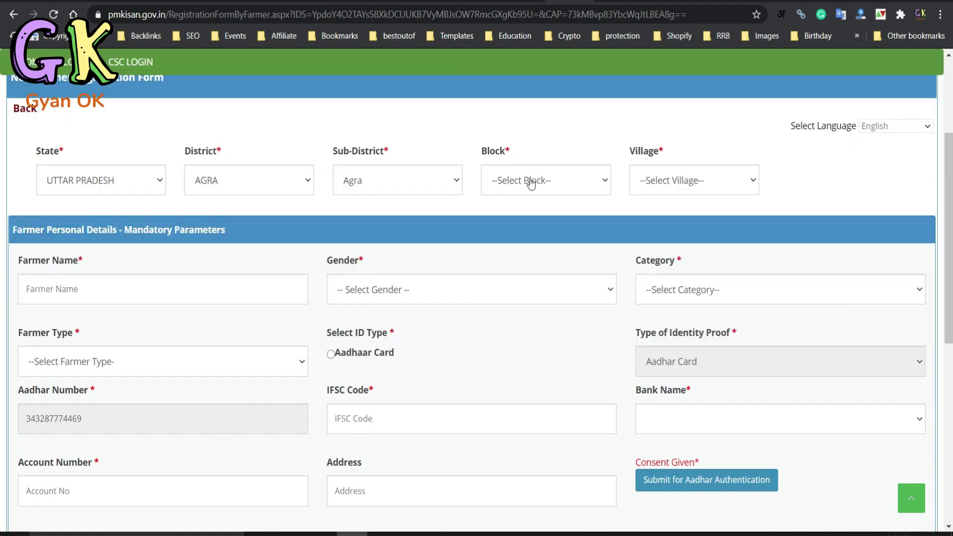
pyautogui.click(530, 181)
pyautogui.click(522, 230)
pyautogui.click(673, 180)
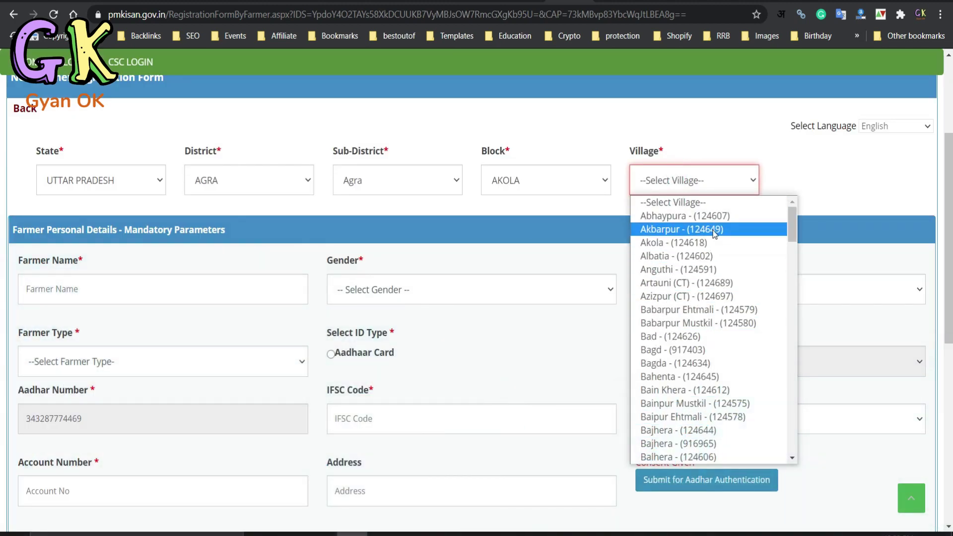
pyautogui.click(696, 243)
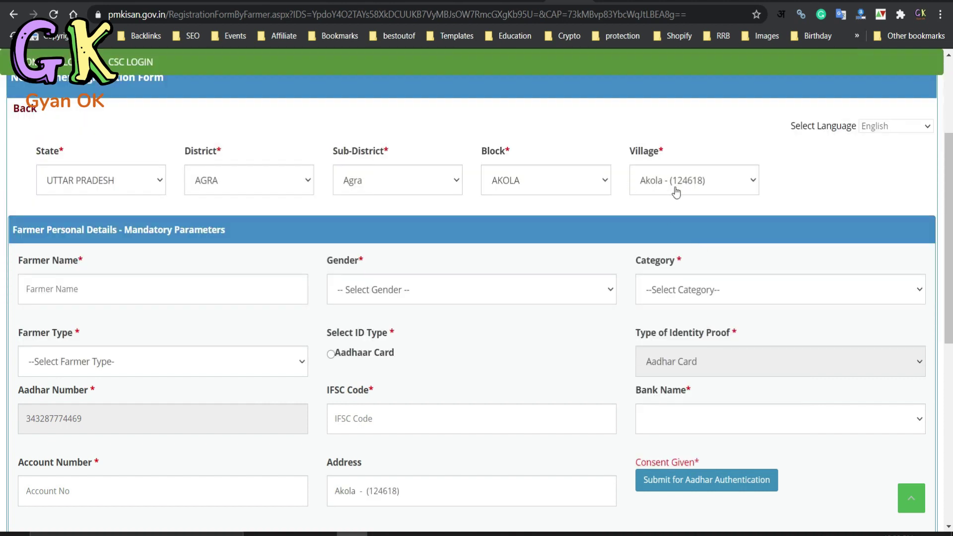
pyautogui.scroll(-1, 179, 317)
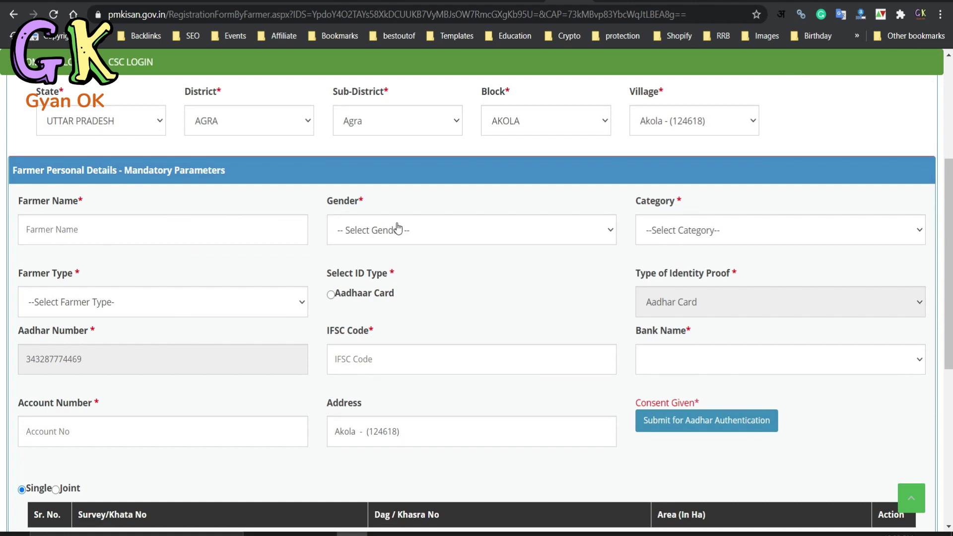
# - Enter the farmer's name in the Farmer Name field
pyautogui.click(232, 230)
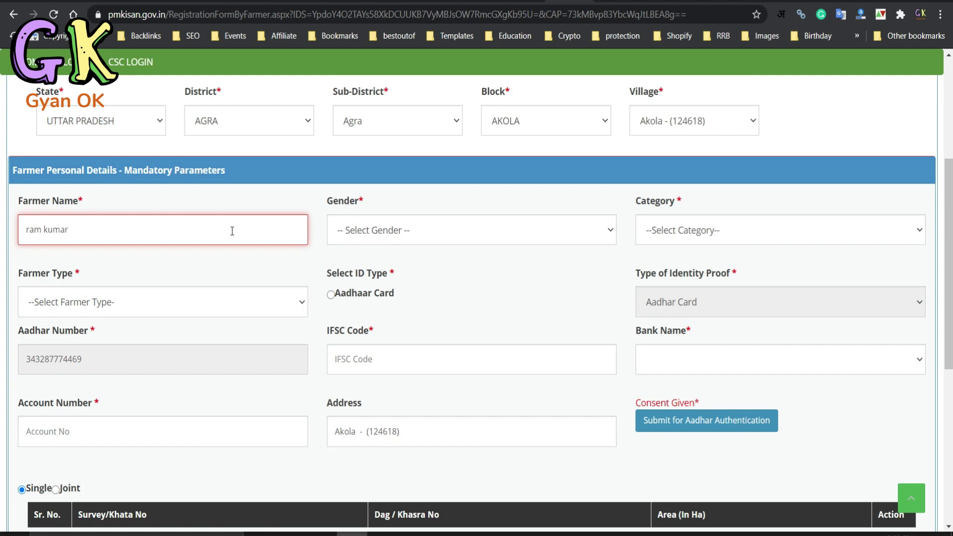
# - Select Male gender, General/Others category, Small (1-2Ha) farmer type and Aadhaar Card ID type
pyautogui.click(460, 235)
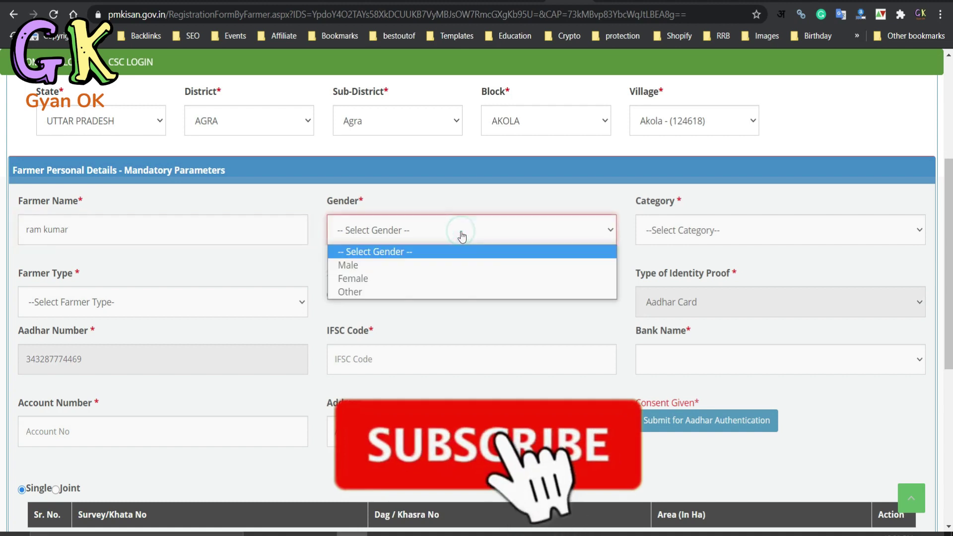
pyautogui.click(400, 266)
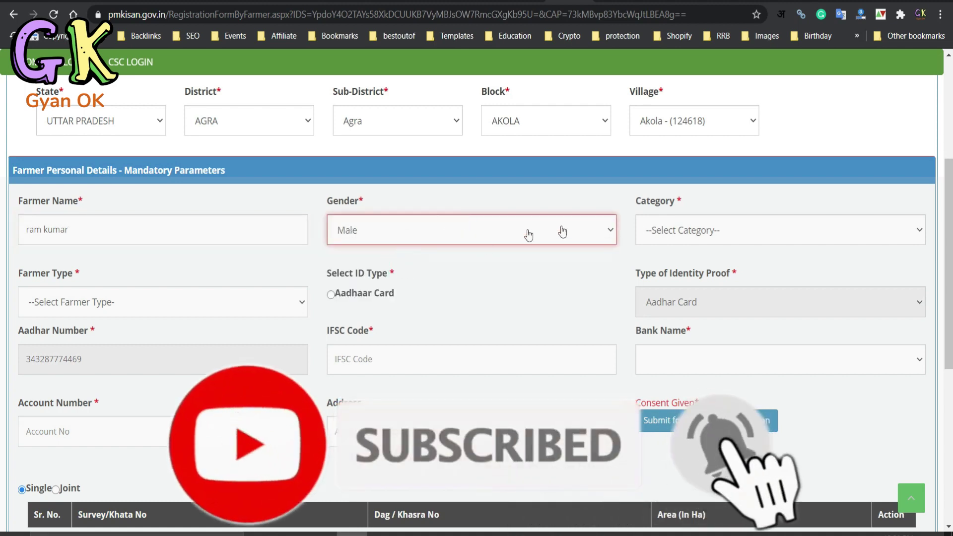
pyautogui.click(661, 235)
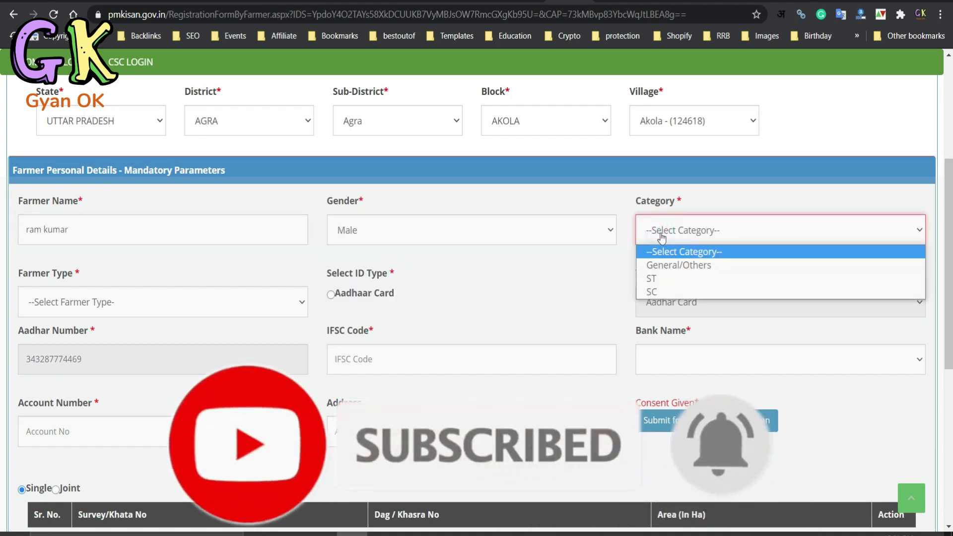
pyautogui.click(687, 266)
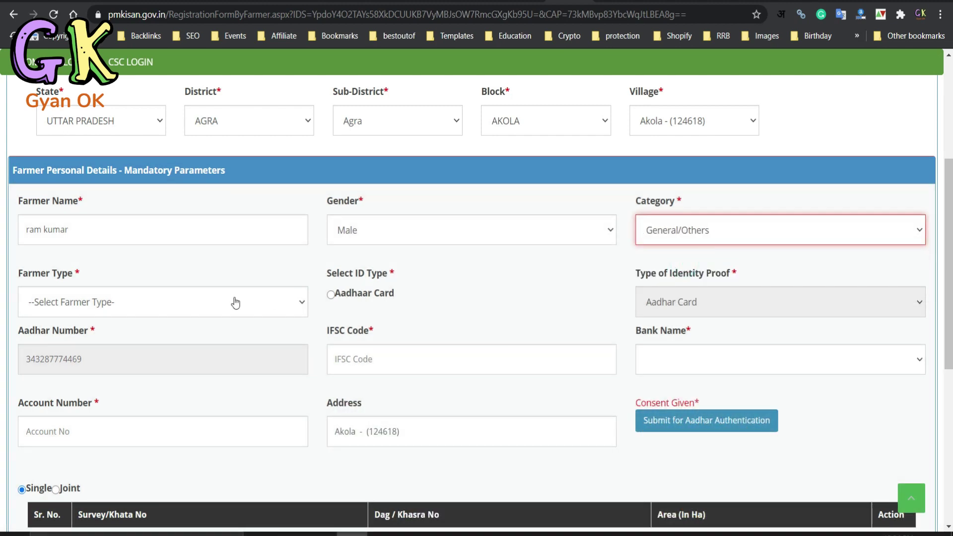
pyautogui.click(164, 309)
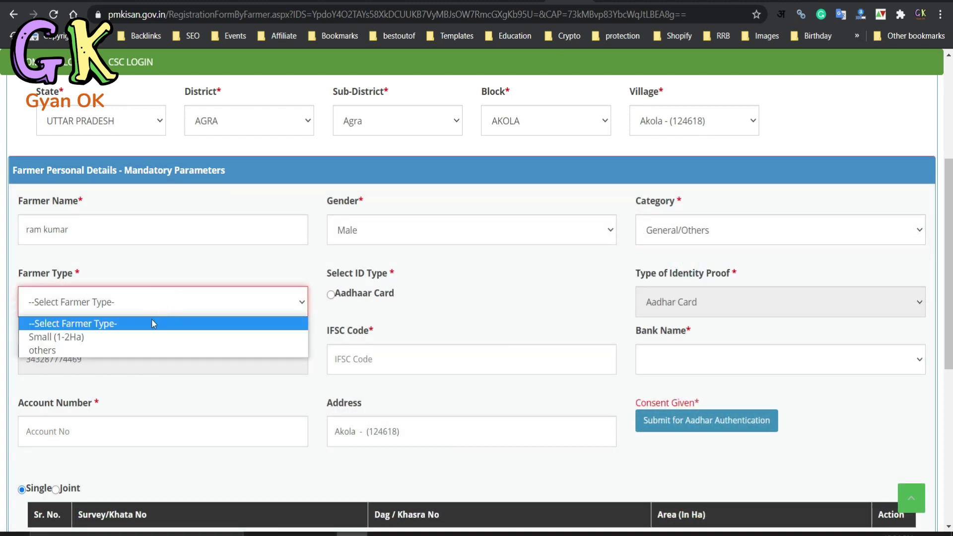
pyautogui.click(95, 337)
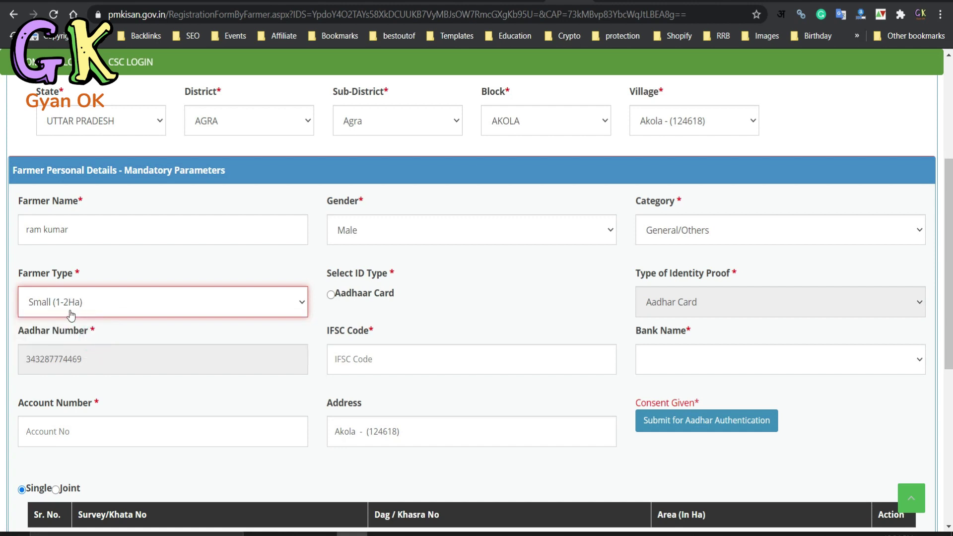
pyautogui.click(331, 296)
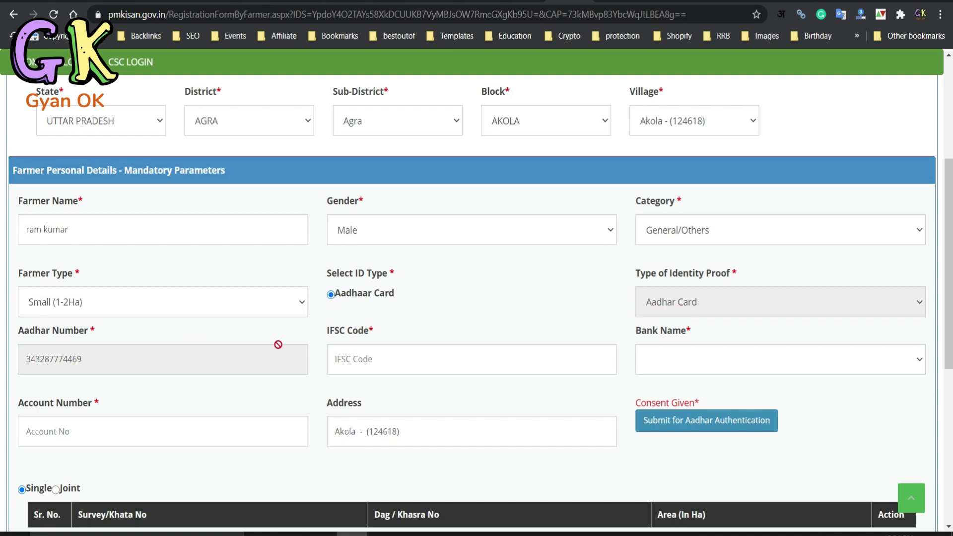
pyautogui.scroll(-2, 376, 359)
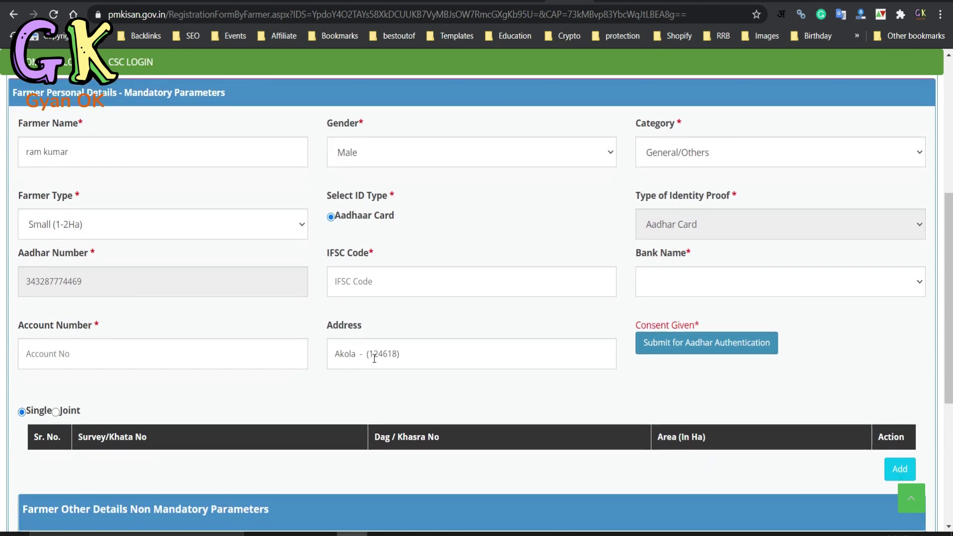
# - Enter IFSC code sbin0010625 and pick STATE BANK OF INDIA as the bank
pyautogui.scroll(-1, 374, 358)
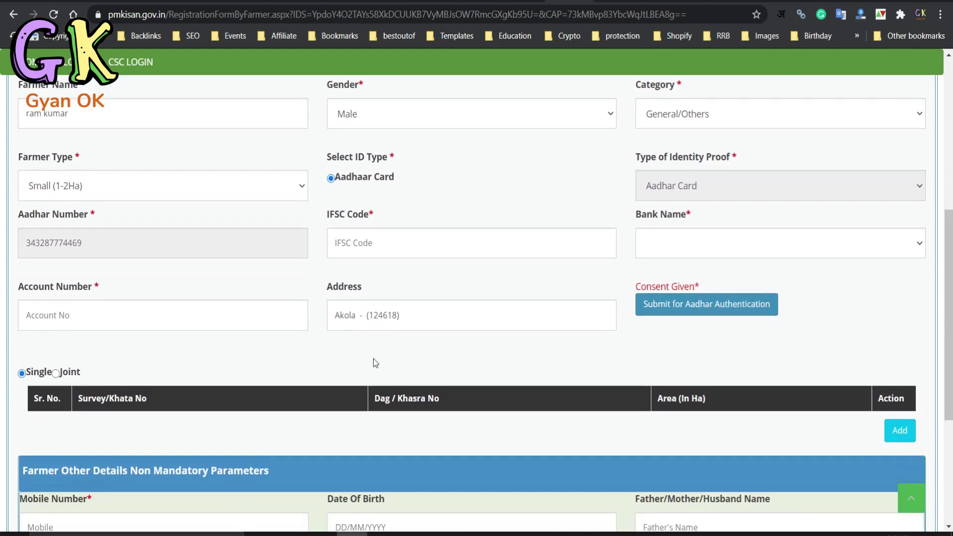
pyautogui.click(361, 244)
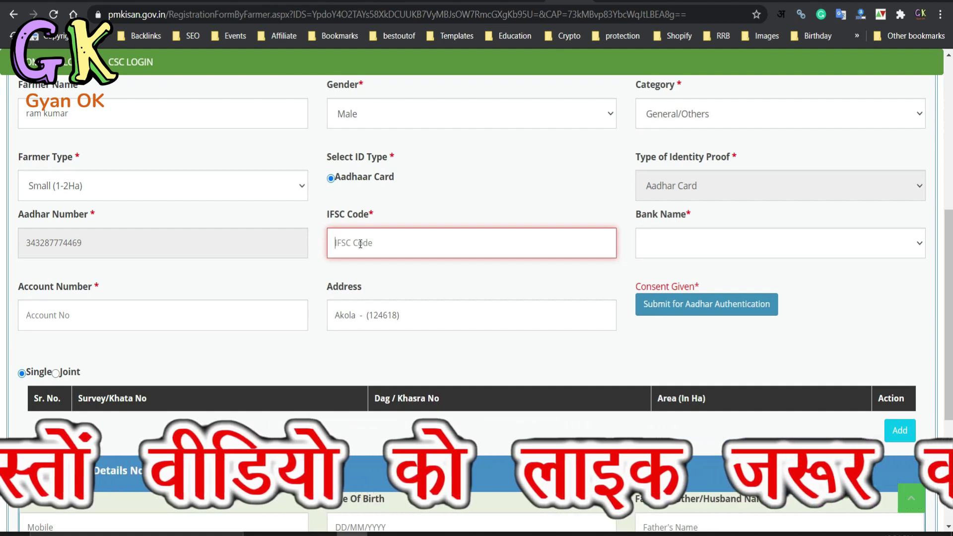
pyautogui.write('sbi')
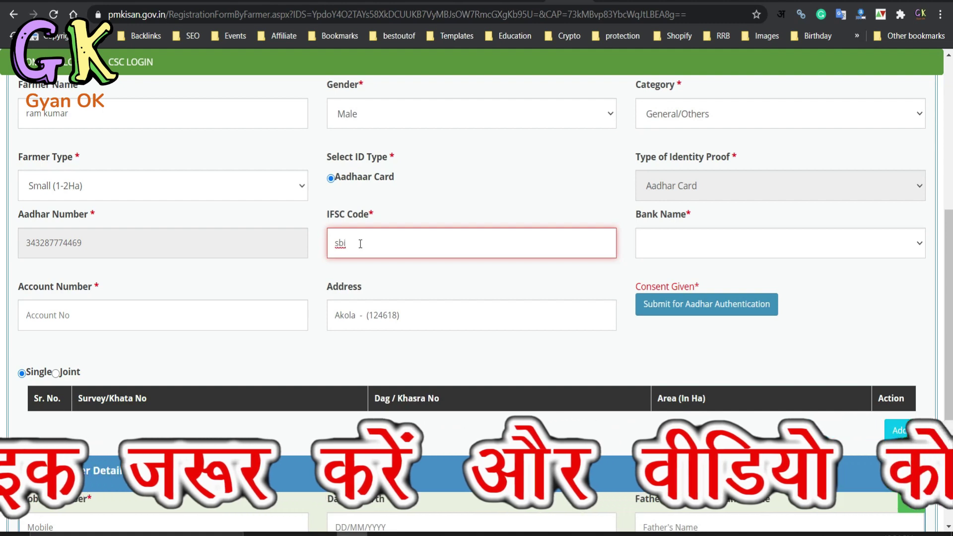
pyautogui.write('n')
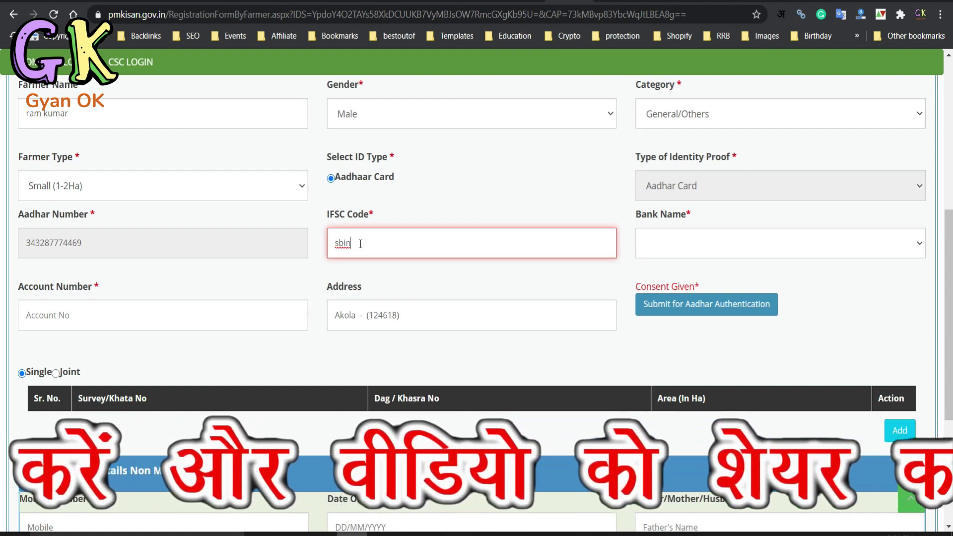
pyautogui.write('0010625')
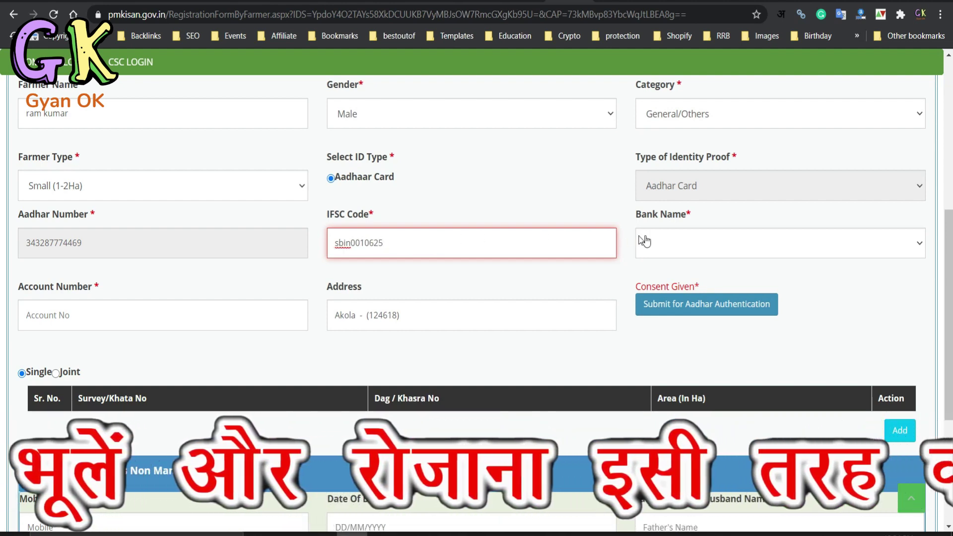
pyautogui.click(663, 246)
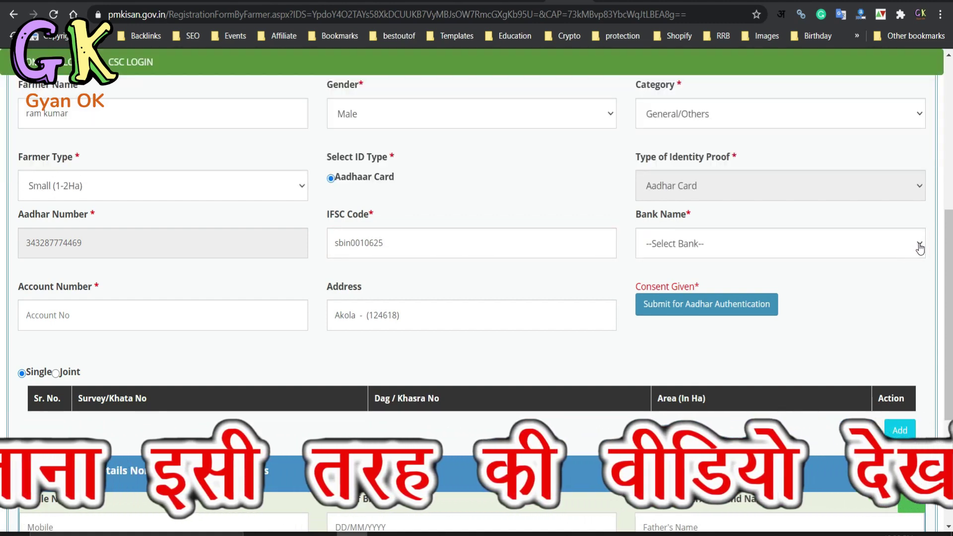
pyautogui.click(919, 247)
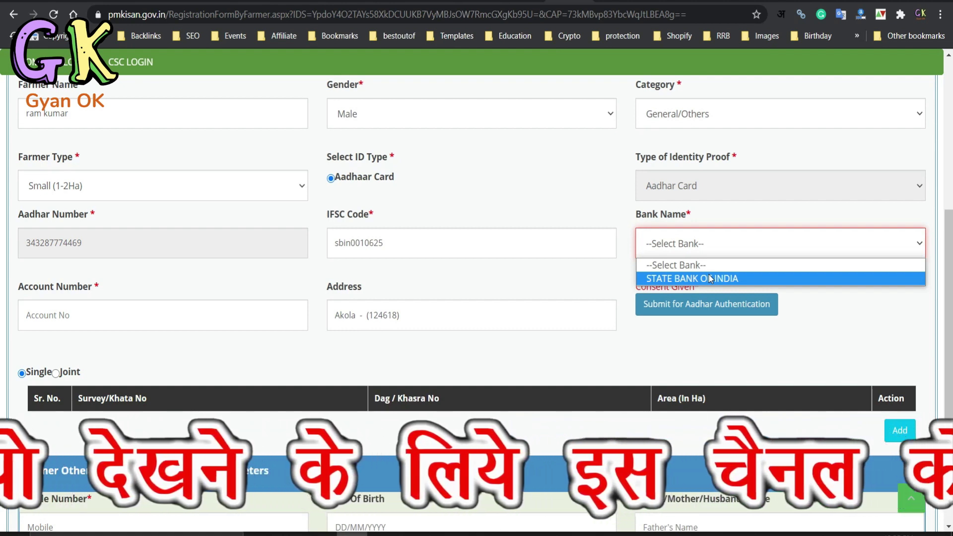
pyautogui.click(708, 279)
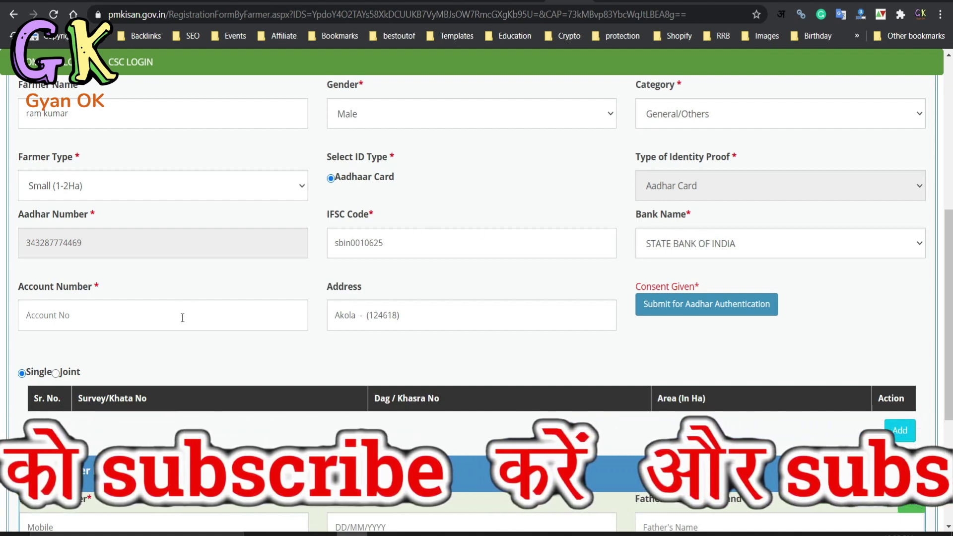
# - Enter the farmer's bank account number in Account Number
pyautogui.scroll(-1, 181, 320)
pyautogui.click(196, 264)
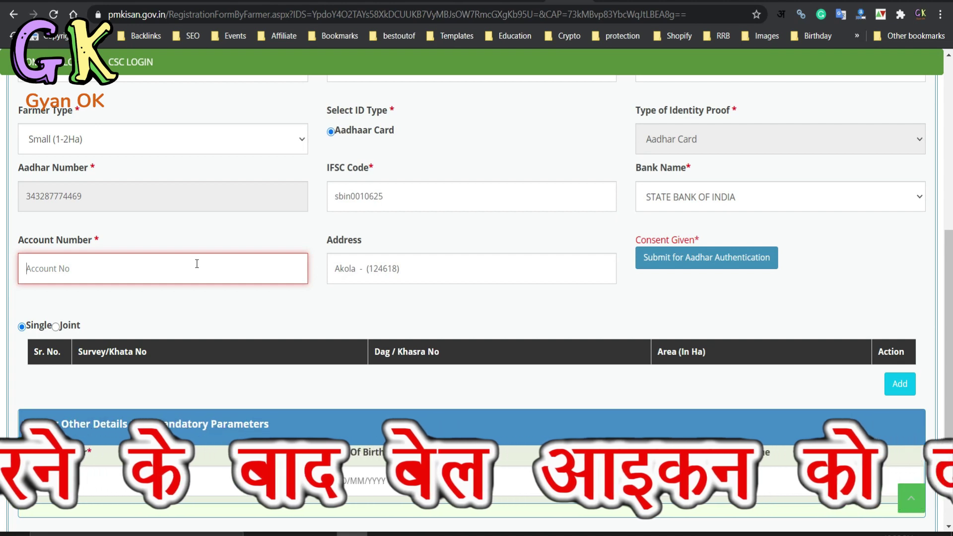
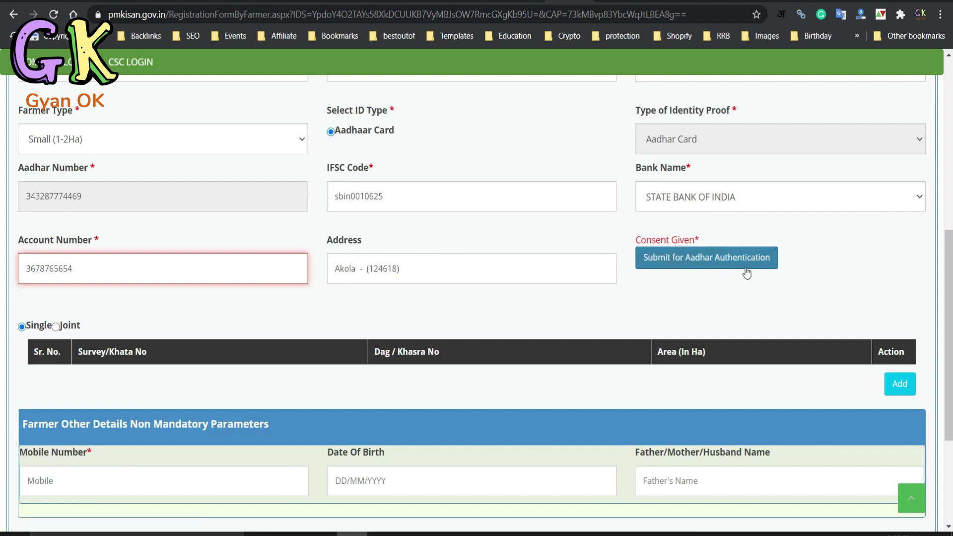
# - Submit for Aadhaar authentication, which returns Not Authenticated, and scroll down to the Save button
pyautogui.click(726, 261)
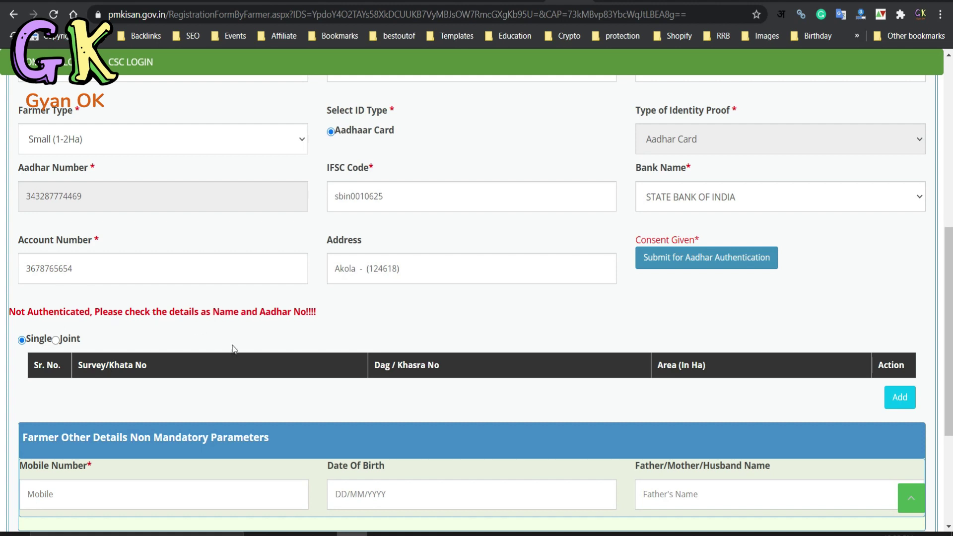
pyautogui.scroll(-1, 233, 349)
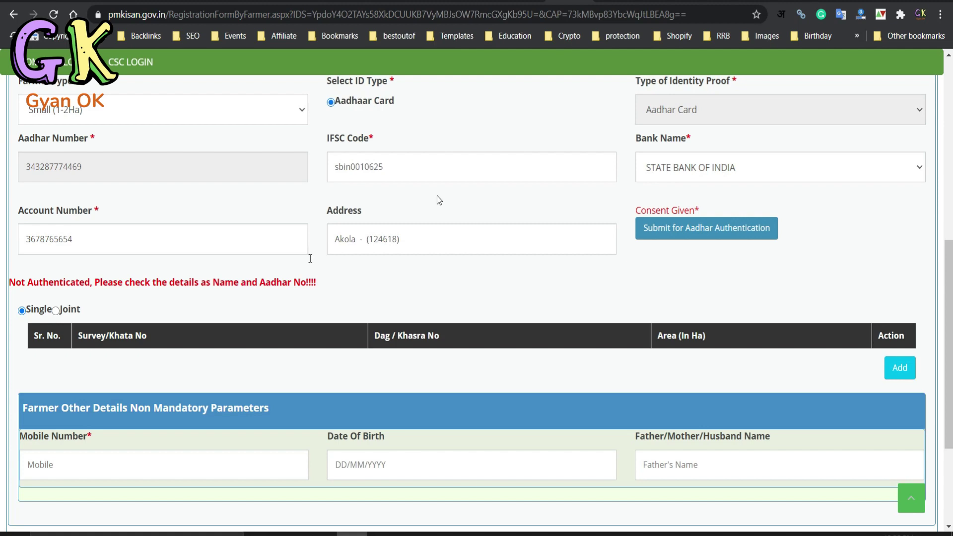
pyautogui.scroll(-2, 310, 258)
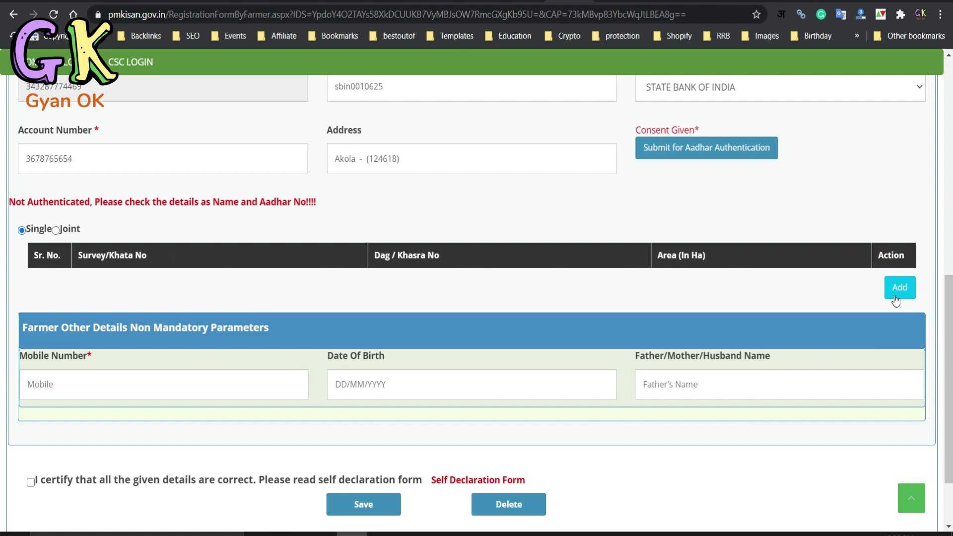
# - Open the Add Land Detail section, then switch to the Google results for 'up bhulekh'
pyautogui.click(906, 293)
pyautogui.scroll(-2, 314, 374)
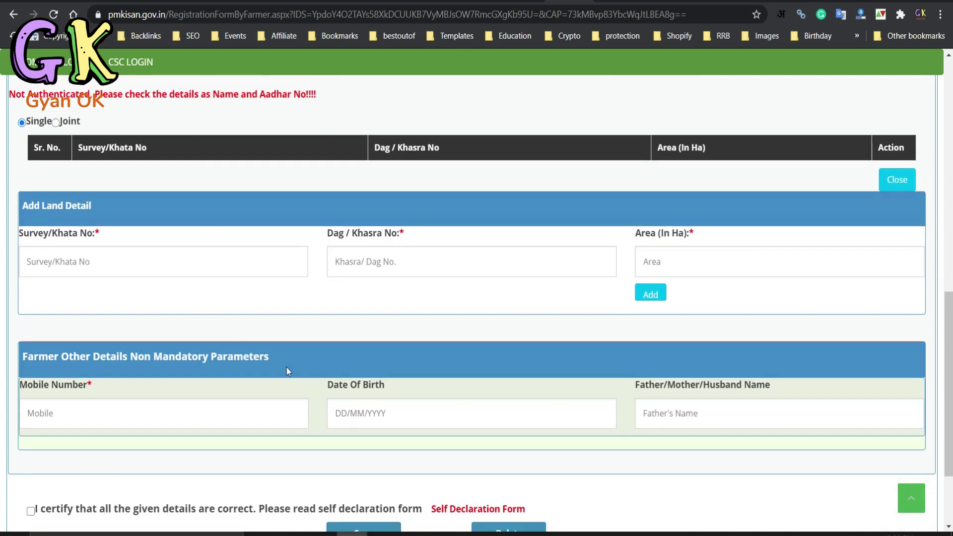
pyautogui.scroll(-1, 83, 256)
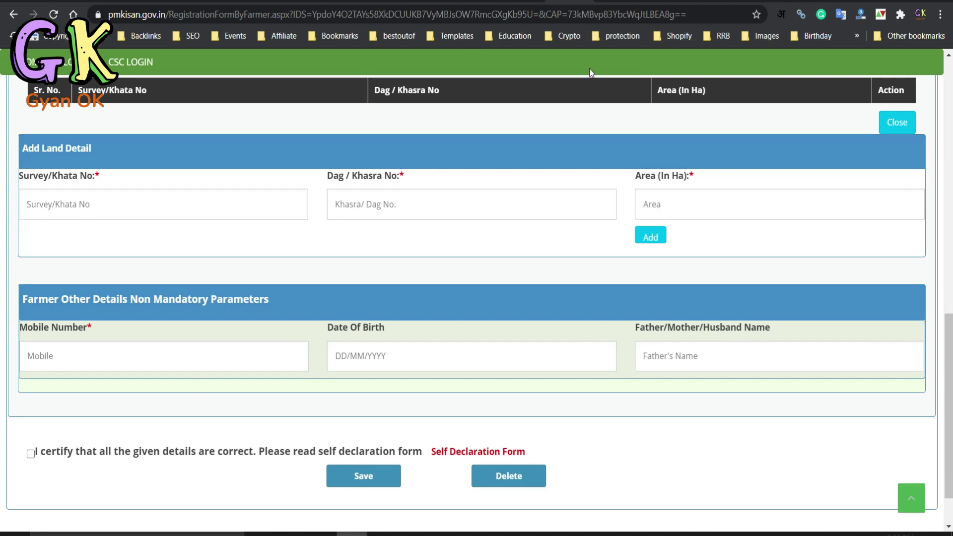
pyautogui.click(526, 2)
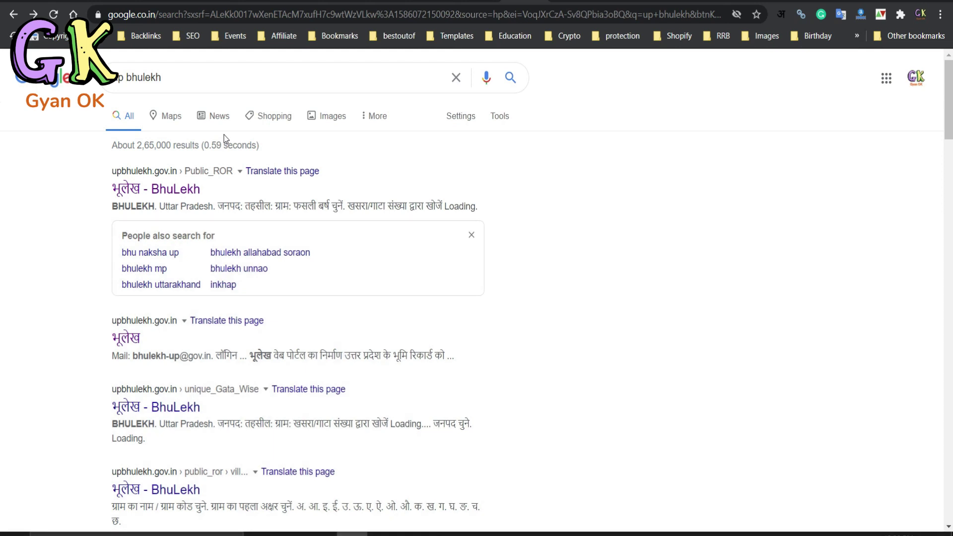
# - Open the first BhuLekh result to reach UP Bhulekh's Public ROR district page
pyautogui.click(135, 195)
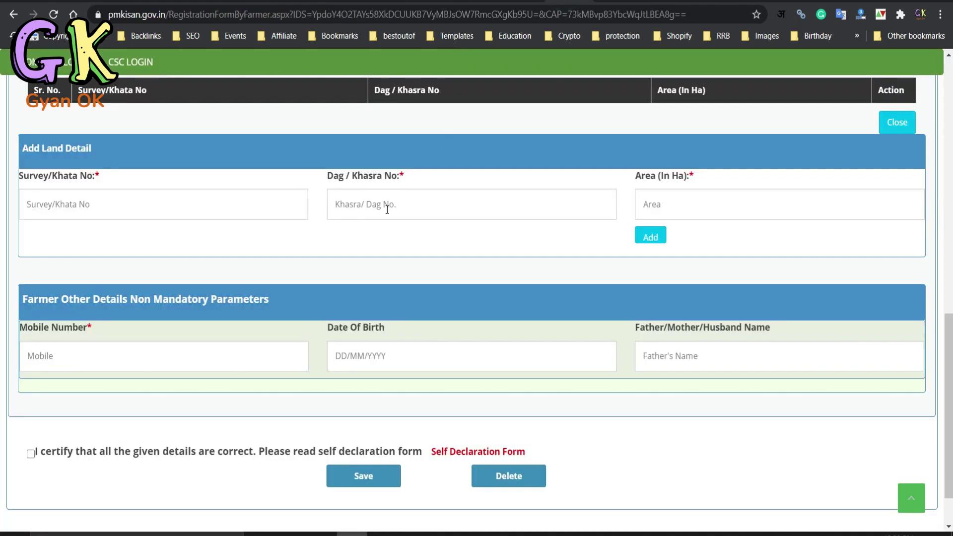
pyautogui.scroll(10, 388, 209)
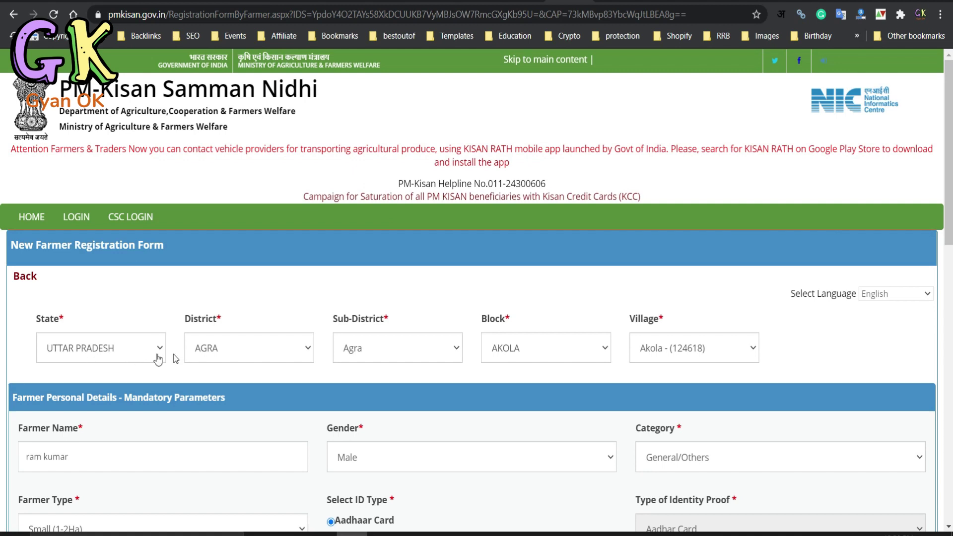
pyautogui.scroll(-1, 140, 358)
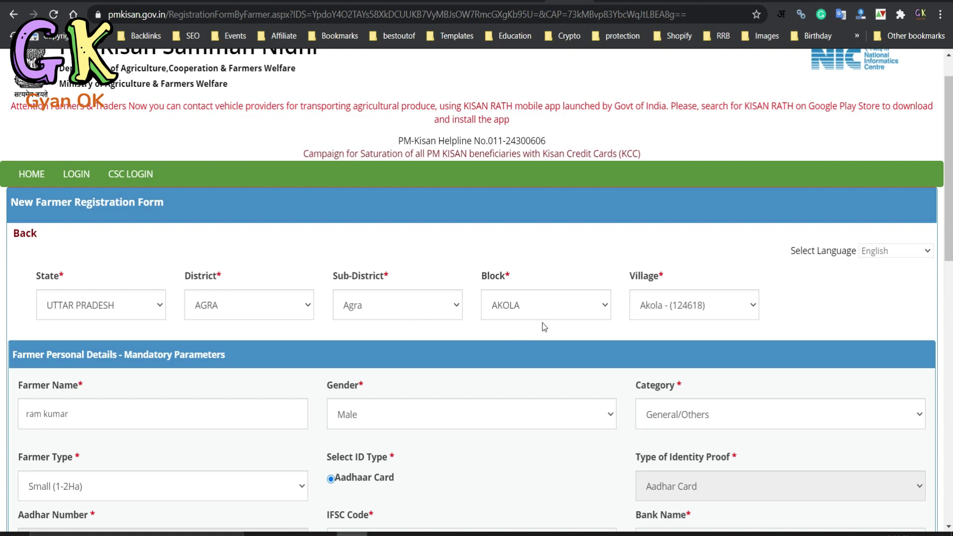
# - On UP Bhulekh, choose district आगरा, tehsil आगरा and village अकोला
pyautogui.click(522, 2)
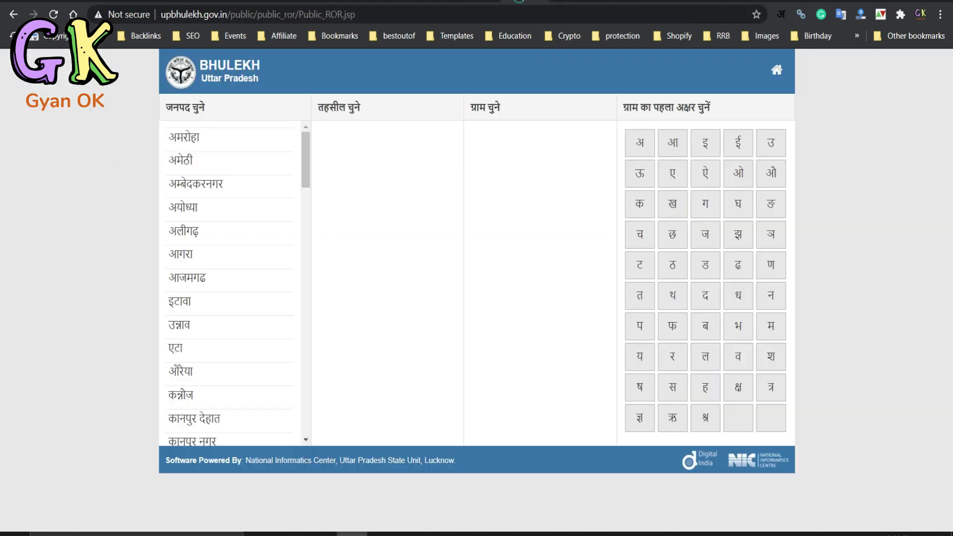
pyautogui.scroll(-1, 245, 209)
pyautogui.scroll(-1, 244, 209)
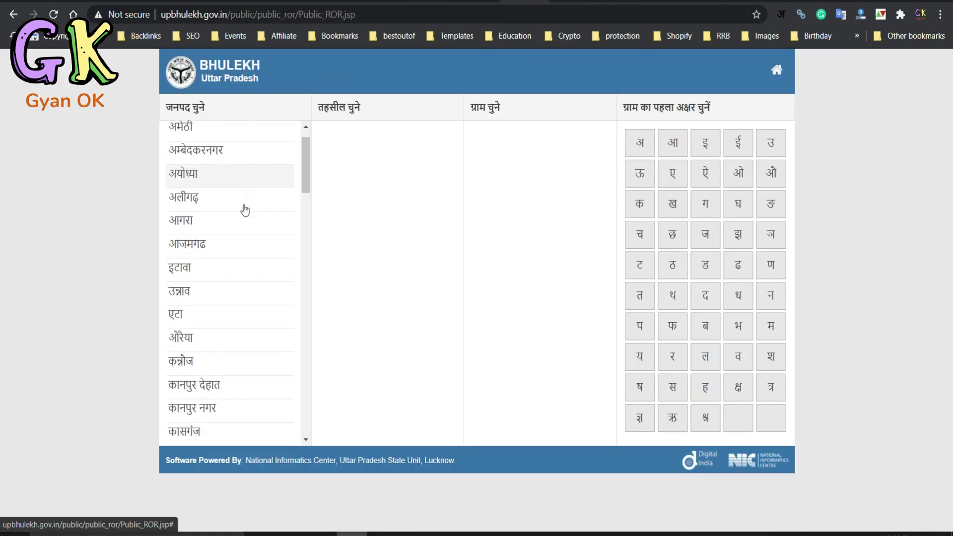
pyautogui.click(207, 209)
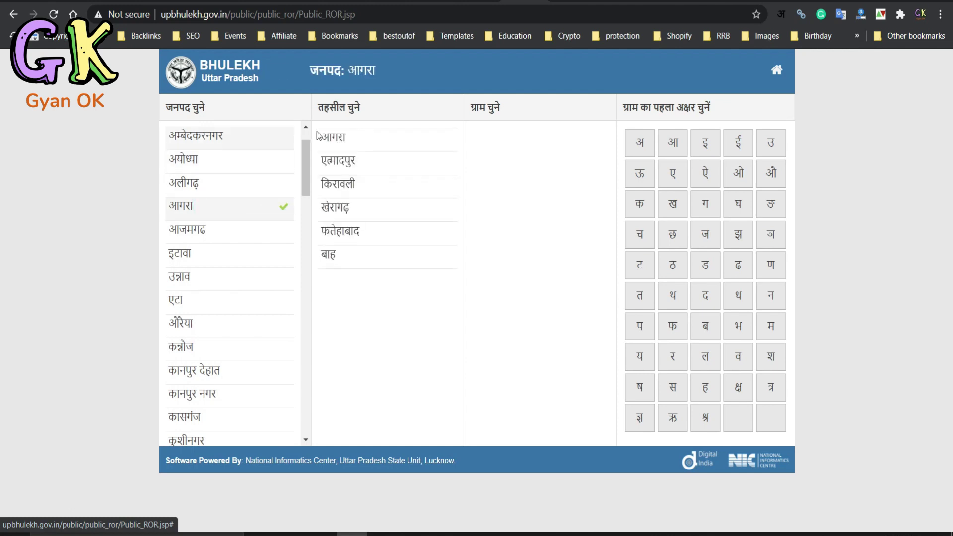
pyautogui.click(349, 141)
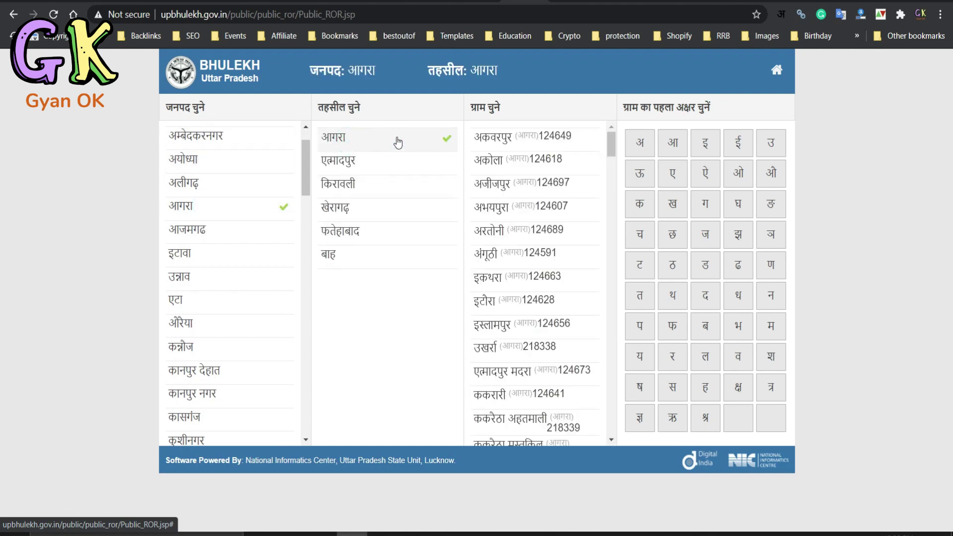
pyautogui.click(489, 163)
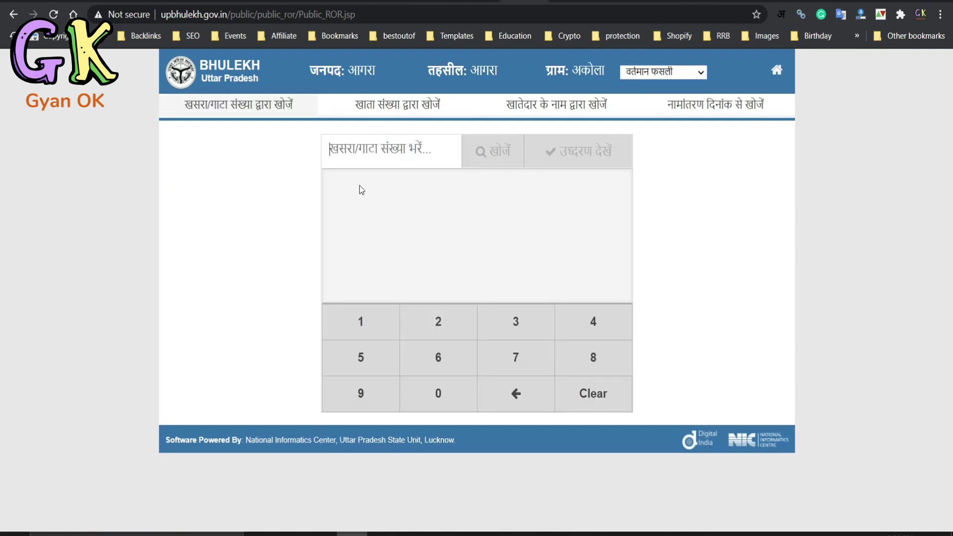
# - Search by khata number 121 to list the matching 00121 entries
pyautogui.click(560, 108)
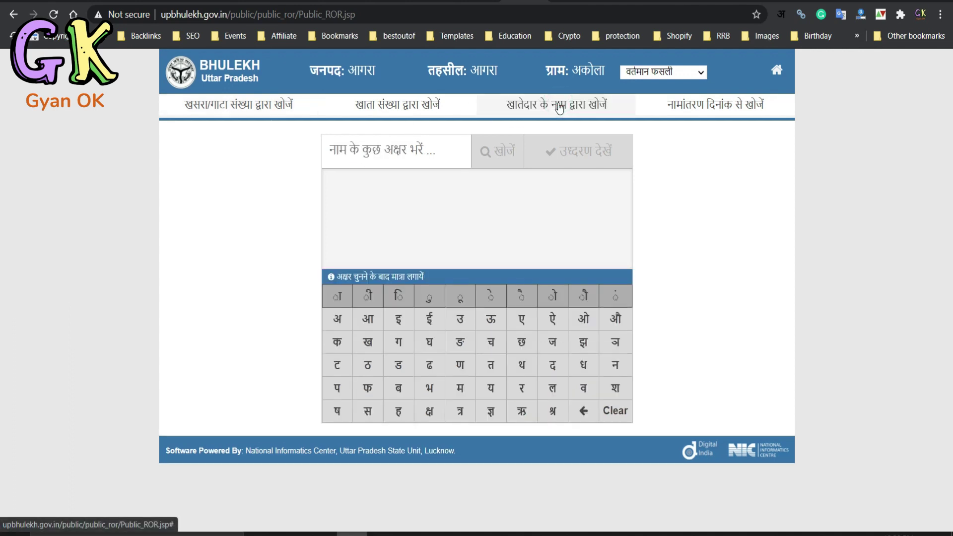
pyautogui.click(399, 157)
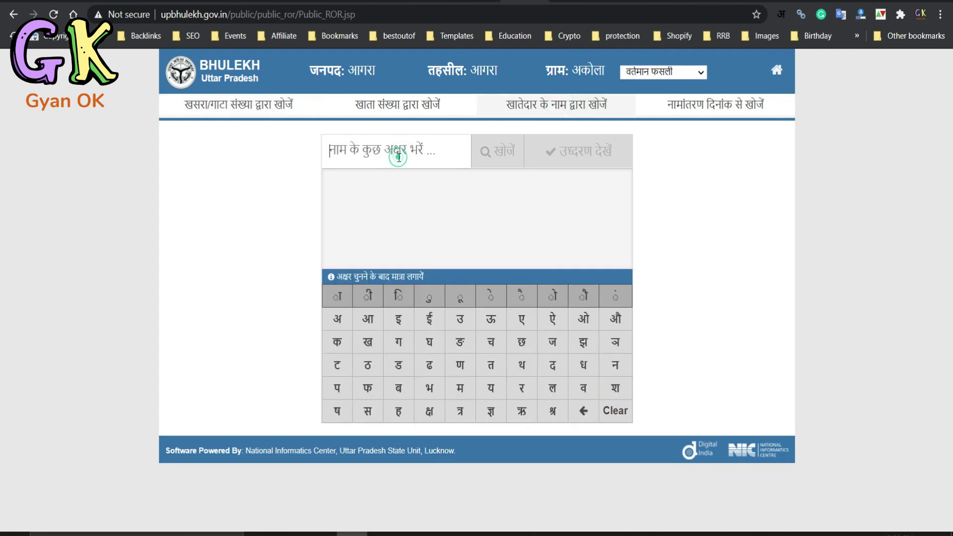
pyautogui.click(395, 104)
pyautogui.click(364, 324)
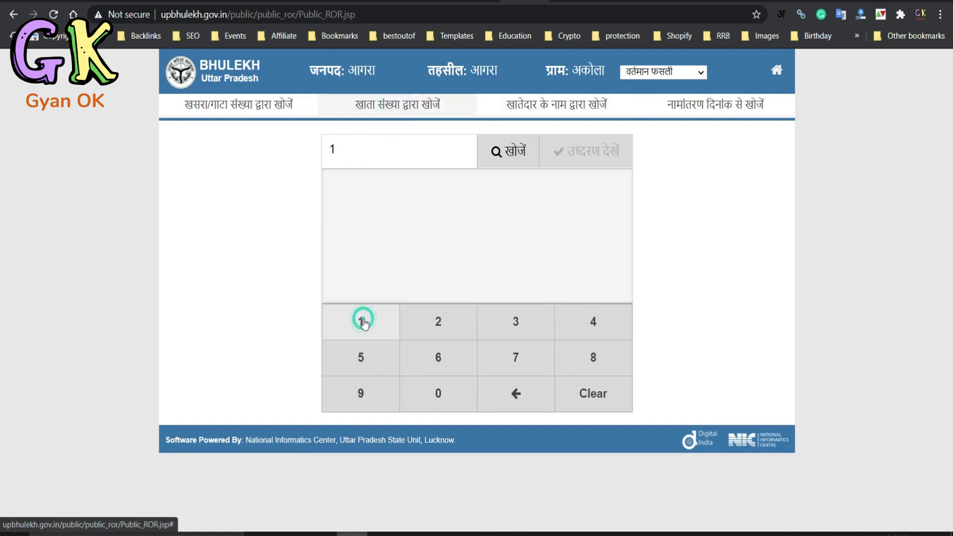
pyautogui.click(431, 323)
pyautogui.click(358, 322)
pyautogui.click(509, 153)
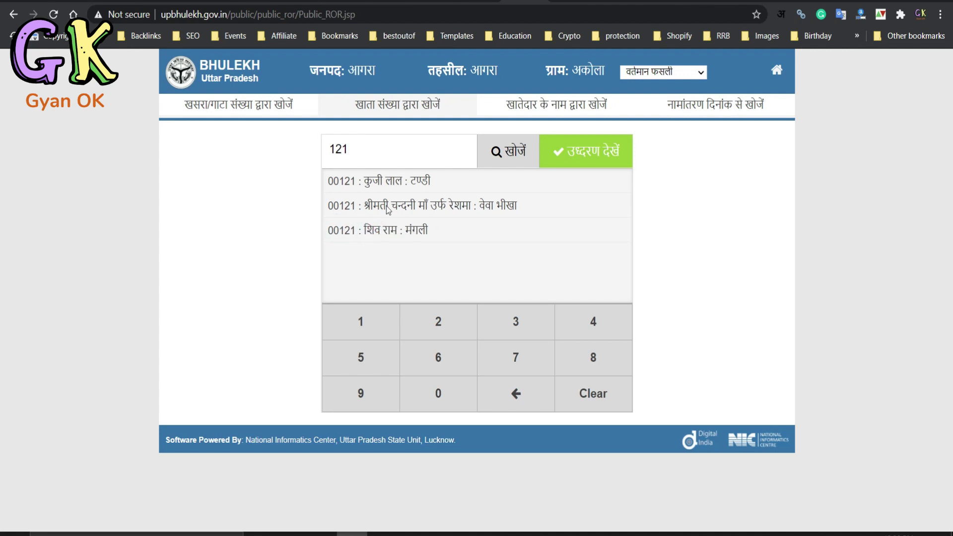
# - View the extract for khata 00121, passing the captcha to open the Akola land record
pyautogui.click(575, 156)
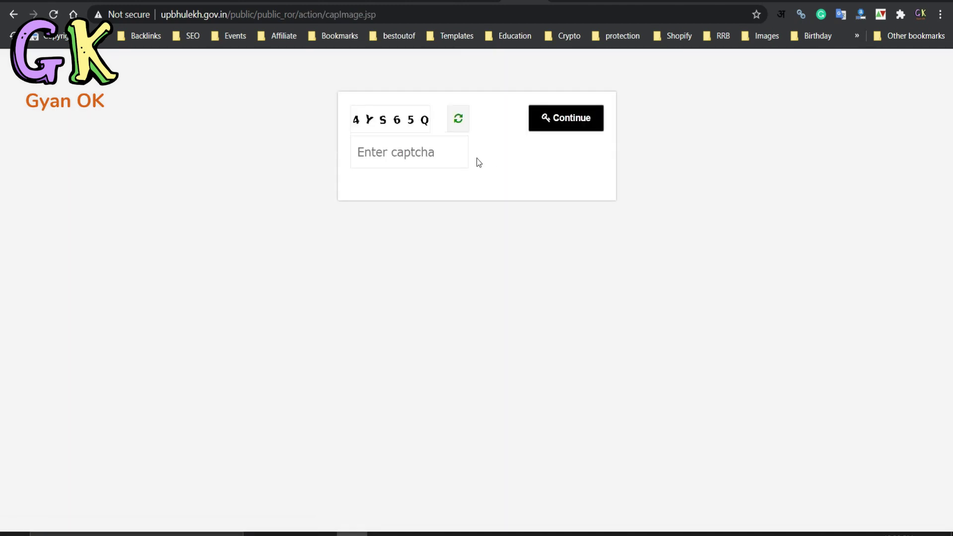
pyautogui.click(439, 158)
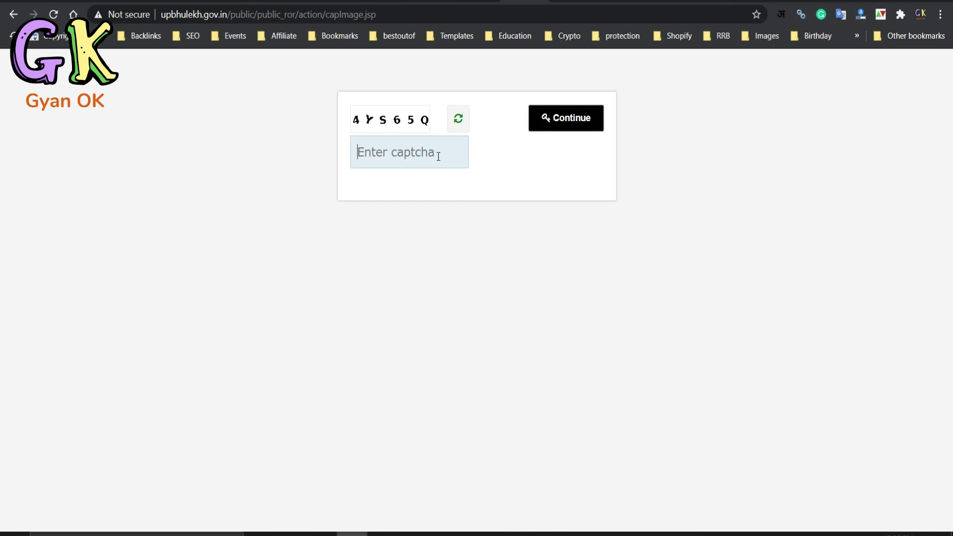
pyautogui.write('4YS')
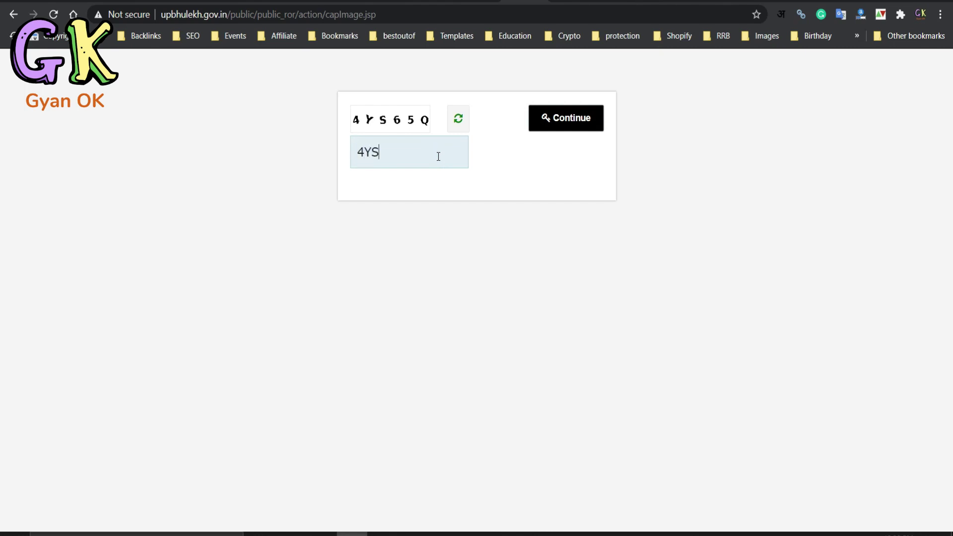
pyautogui.write('65Q')
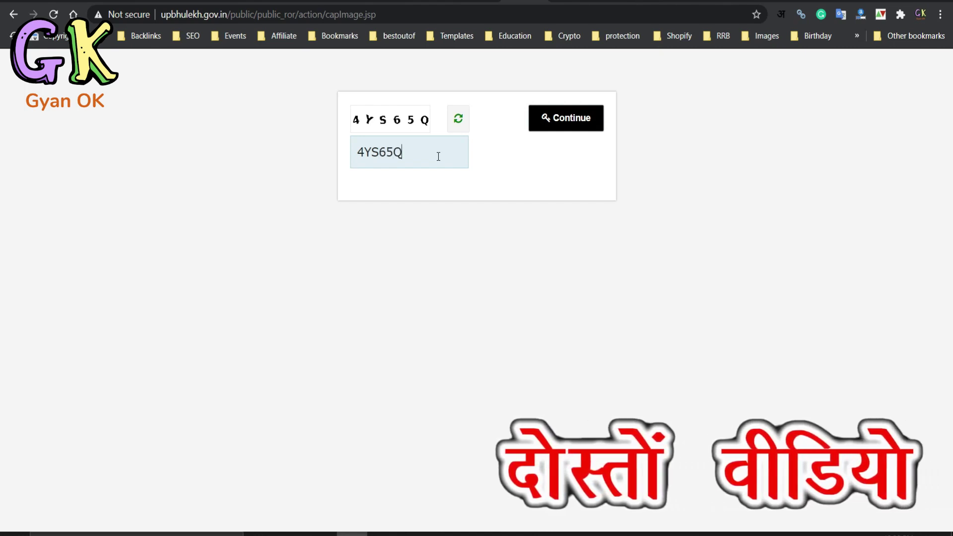
pyautogui.click(561, 116)
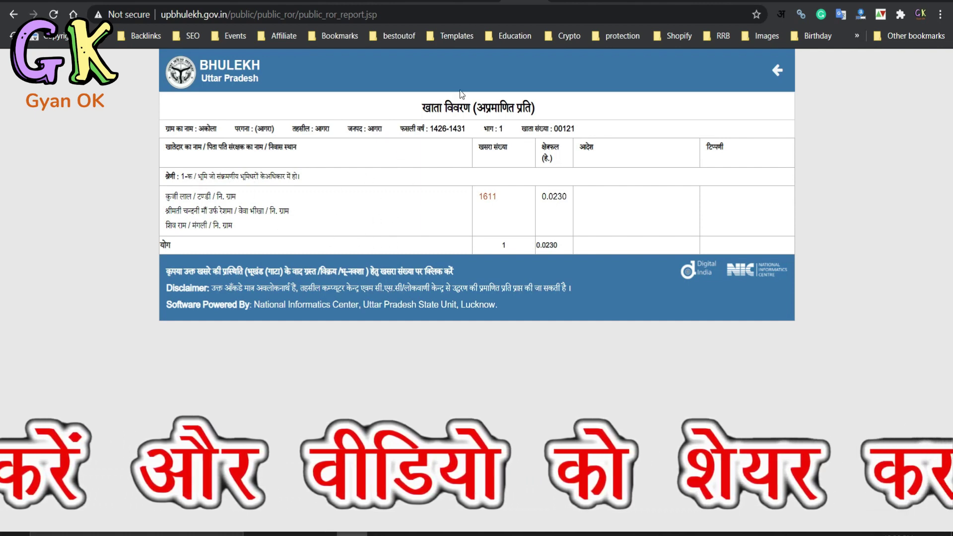
# - Enlarge the Bhulekh report and set the PM-Kisan land holding type to Joint
pyautogui.hotkey('ctrl', '+')
pyautogui.hotkey('ctrl', '+')
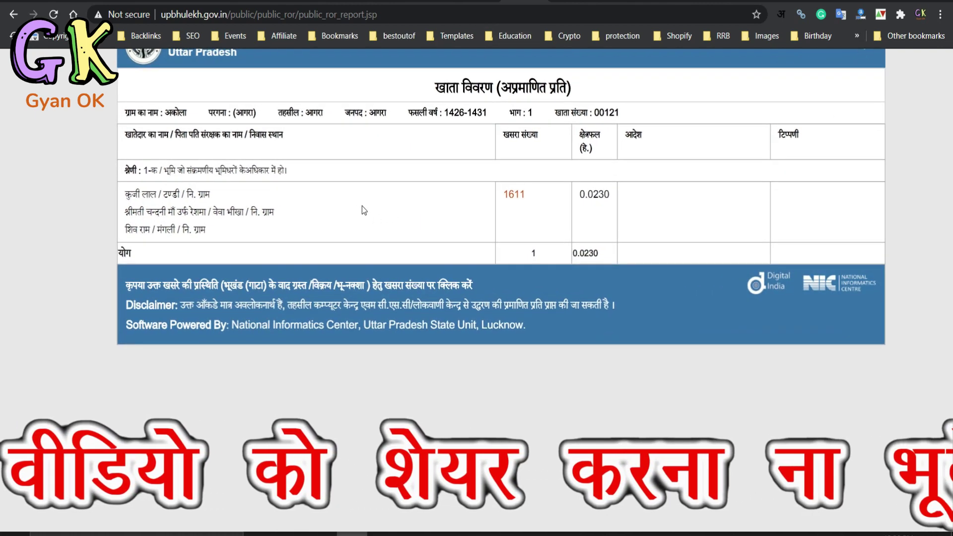
pyautogui.scroll(2, 362, 205)
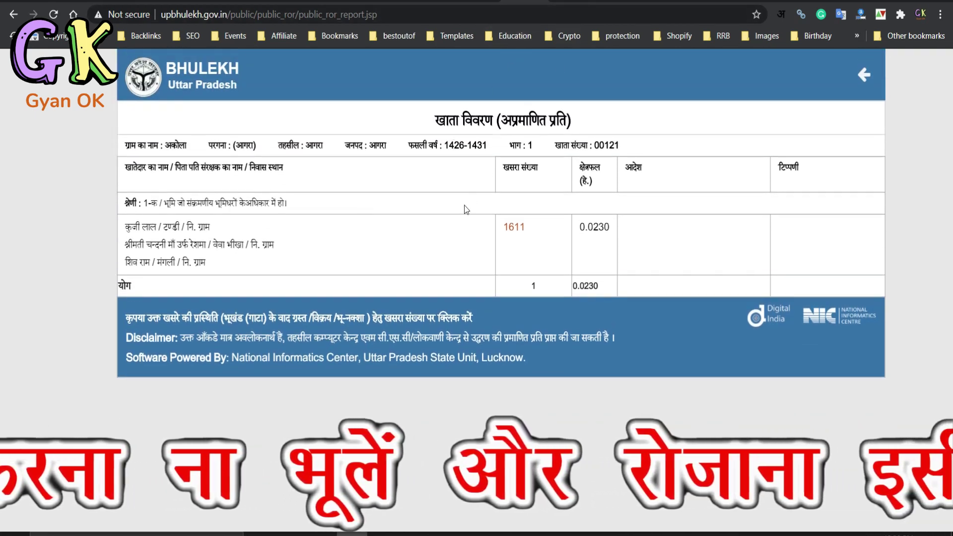
pyautogui.click(567, 2)
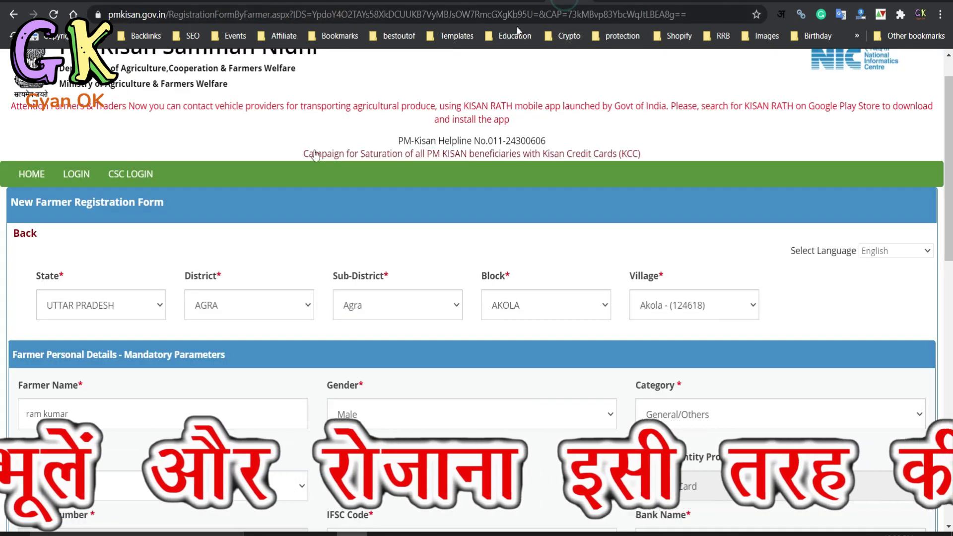
pyautogui.scroll(-10, 101, 286)
pyautogui.scroll(4, 104, 291)
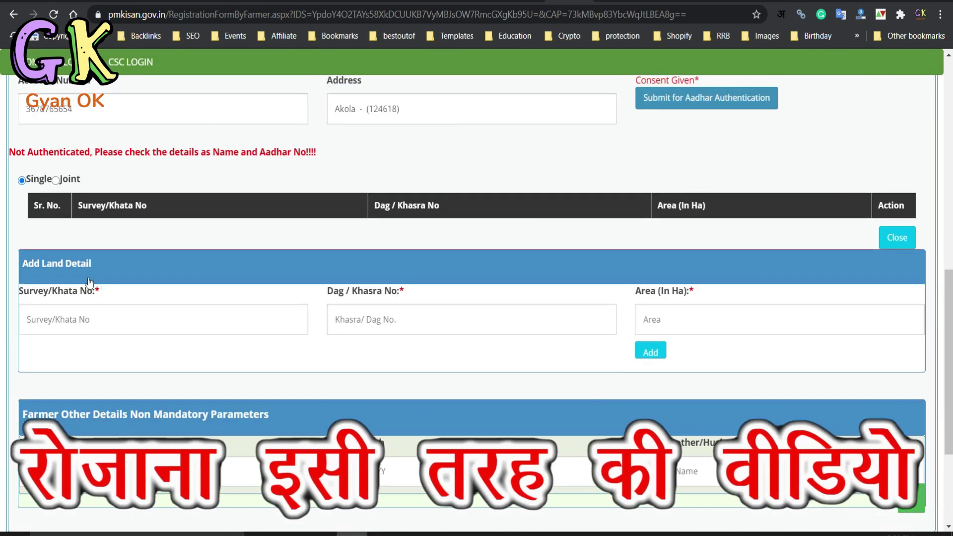
pyautogui.click(55, 181)
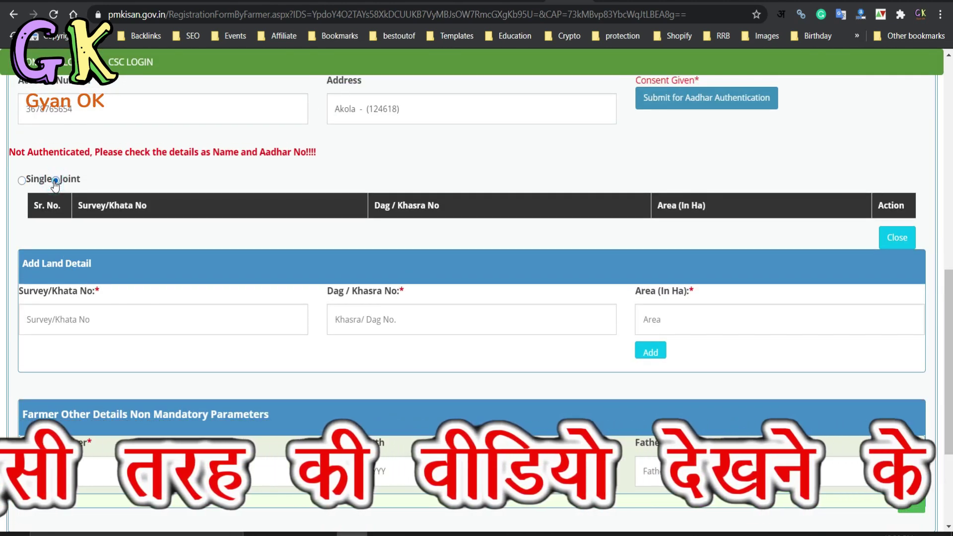
# - Open the khasra 1611 details in the Bhulekh khata 00121 report
pyautogui.click(522, 2)
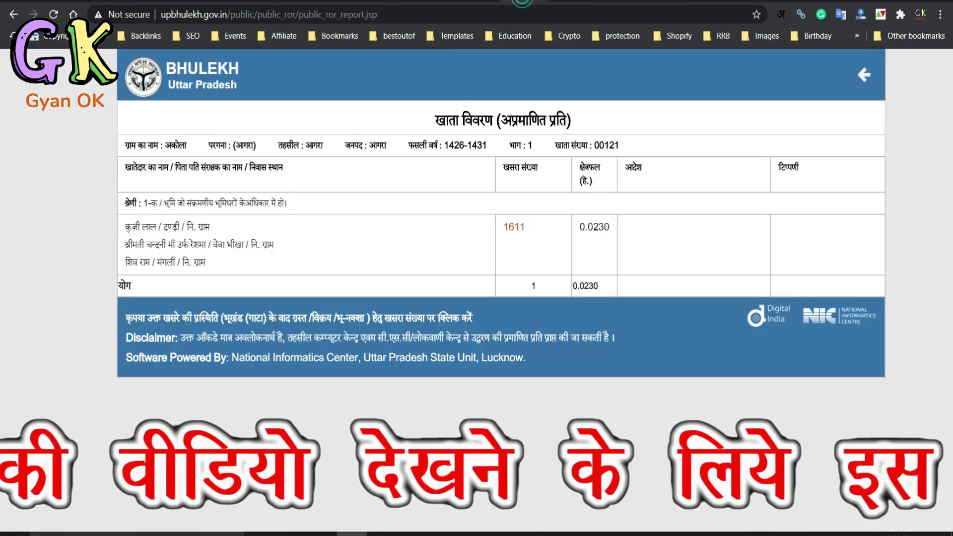
pyautogui.scroll(1, 452, 186)
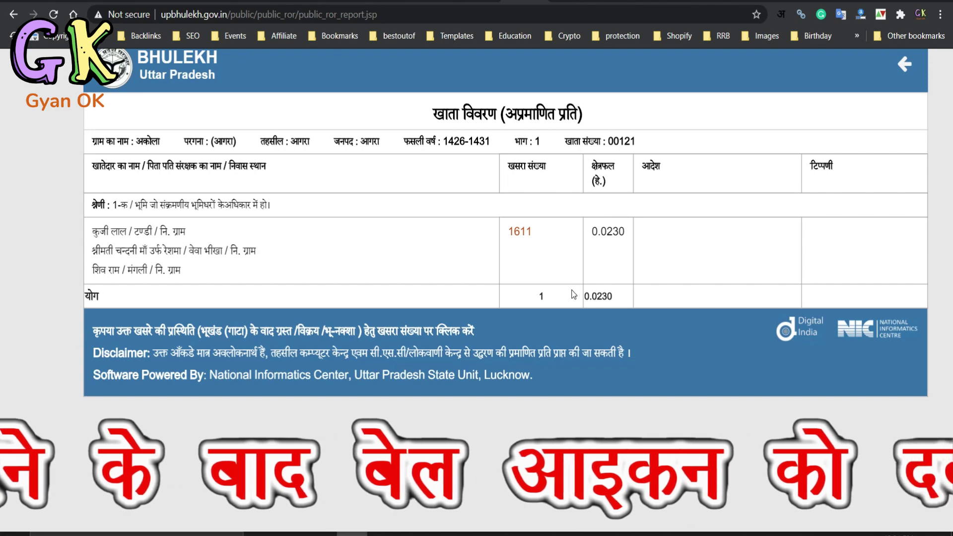
pyautogui.scroll(1, 574, 295)
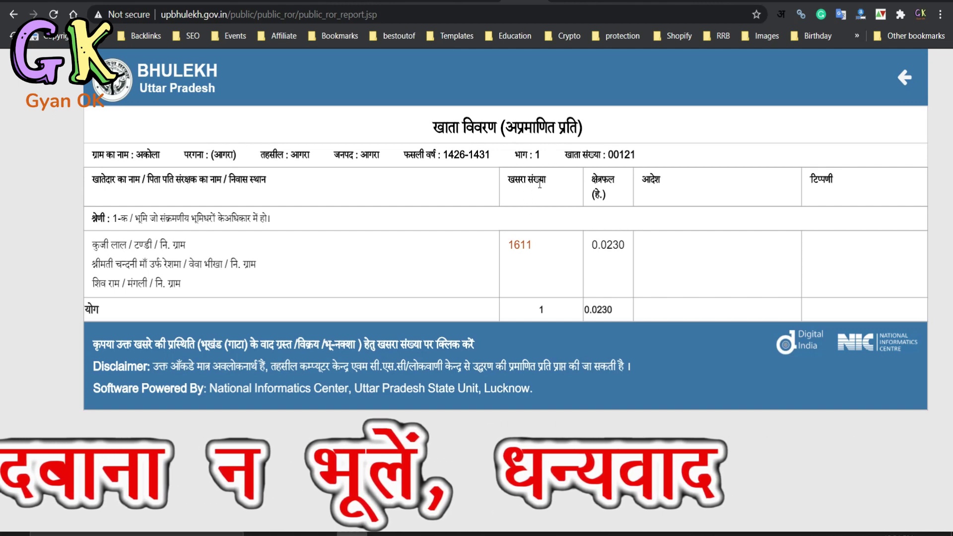
pyautogui.click(522, 248)
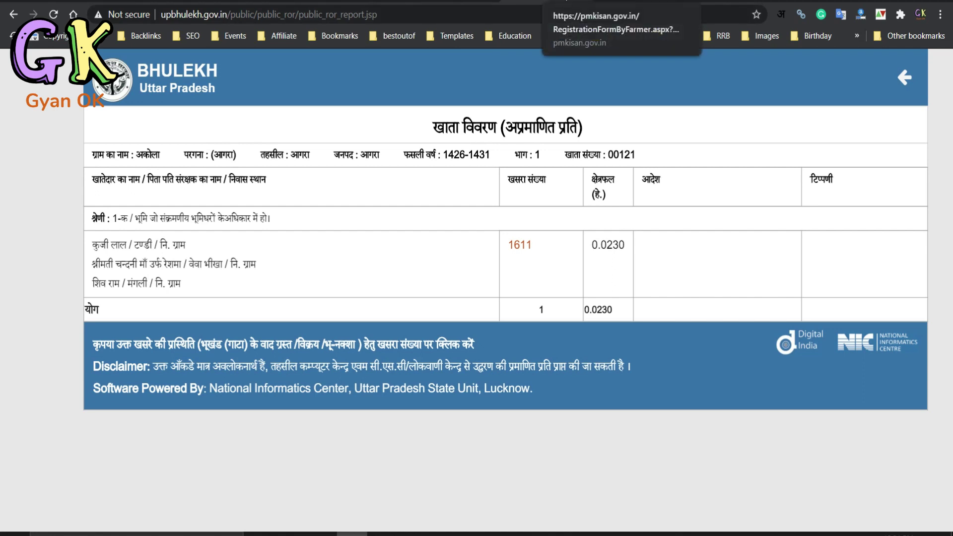
# - Enter Survey/Khata No 00121 on the PM-Kisan registration form
pyautogui.click(566, 2)
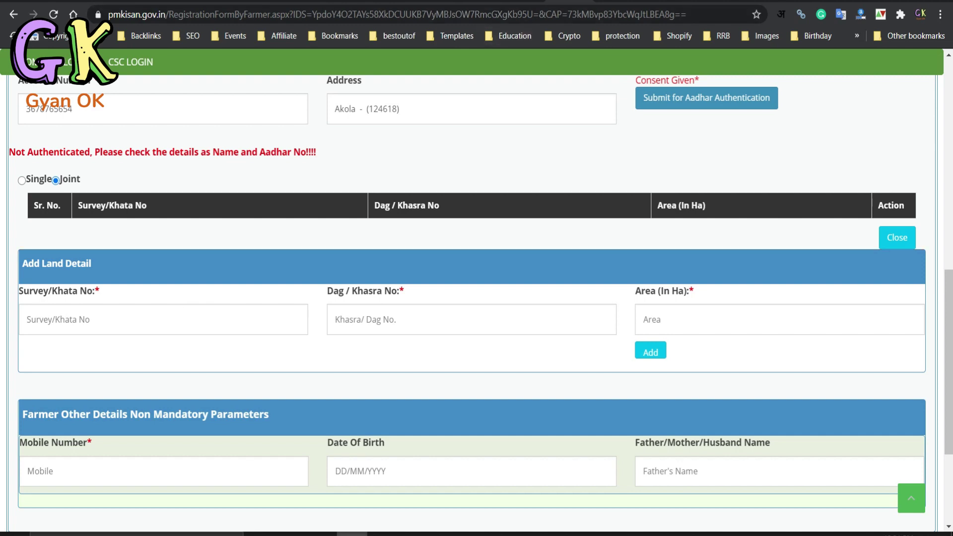
pyautogui.click(551, 2)
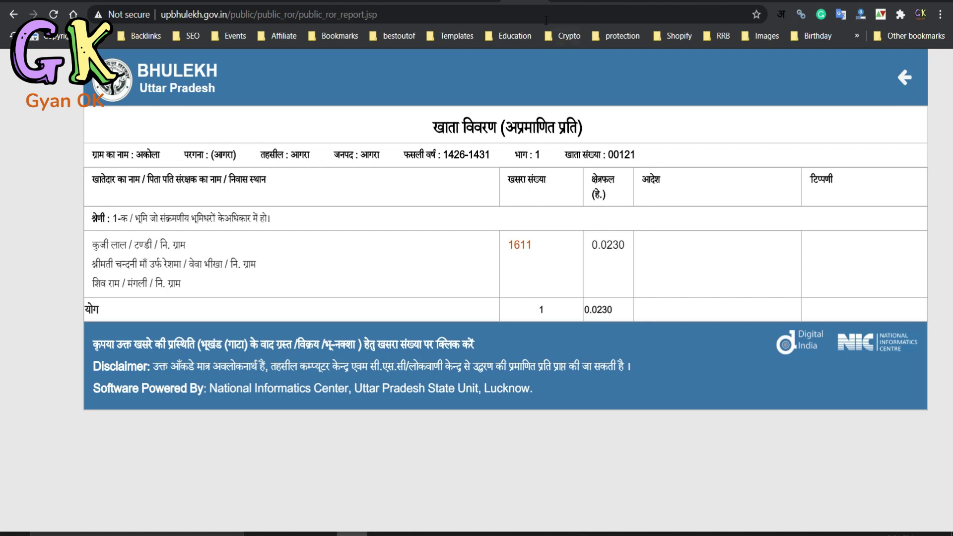
pyautogui.click(561, 0)
pyautogui.click(183, 316)
pyautogui.write('00121')
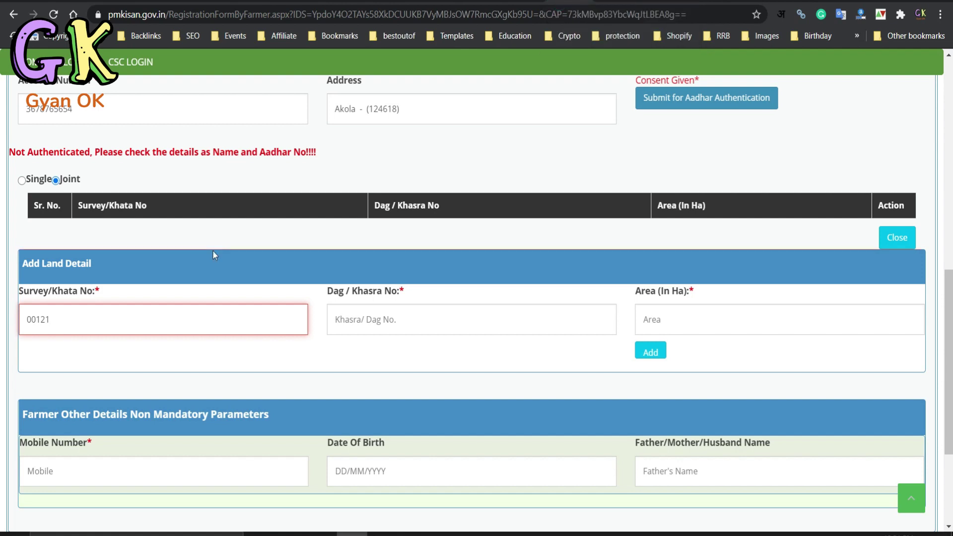
# - Check khasra 1611 in Bhulekh and enter it as the Dag/Khasra No
pyautogui.click(526, 3)
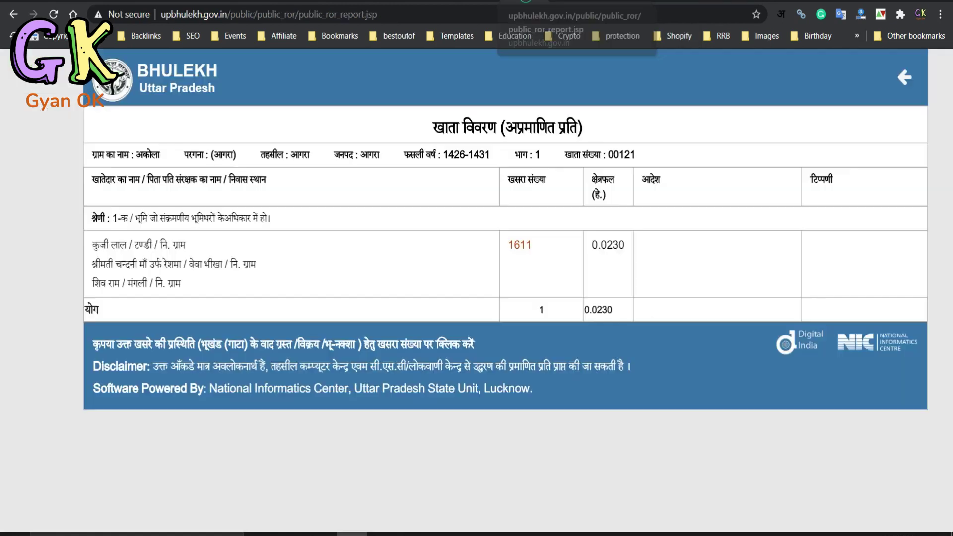
pyautogui.click(511, 251)
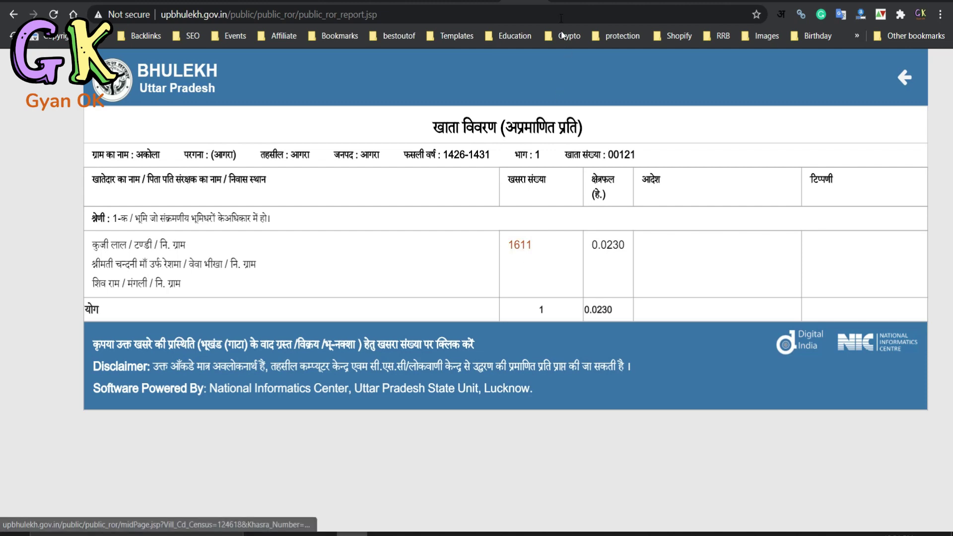
pyautogui.click(566, 1)
pyautogui.click(371, 309)
pyautogui.write('1611')
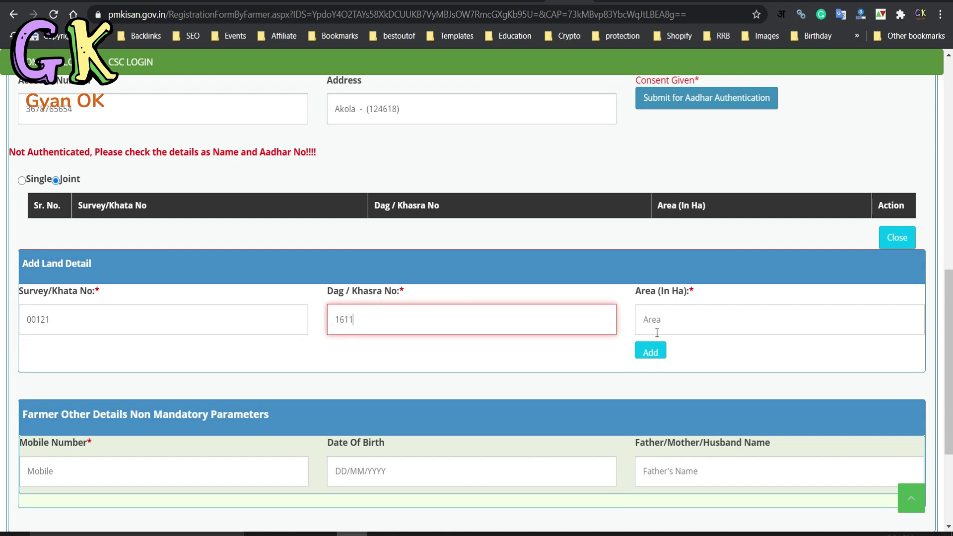
# - Enter the Bhulekh area 0.0230 ha in Area (In Ha) and add the plot to the land table
pyautogui.moveTo(676, 322); pyautogui.dragTo(628, 310)
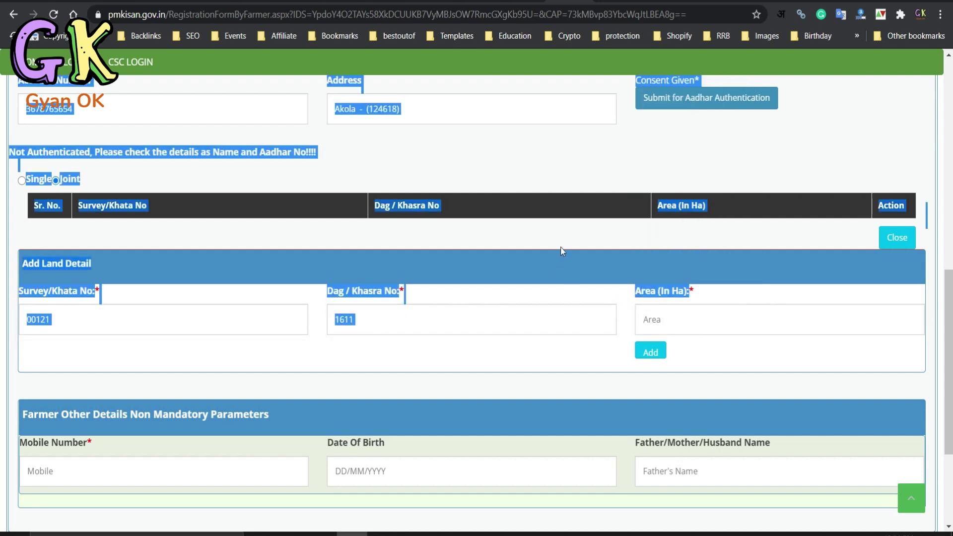
pyautogui.click(570, 226)
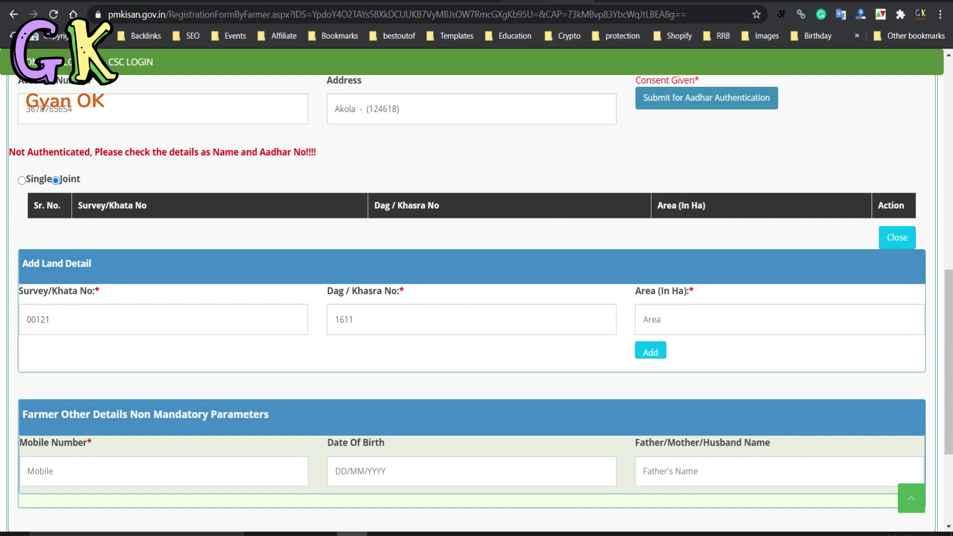
pyautogui.click(525, 1)
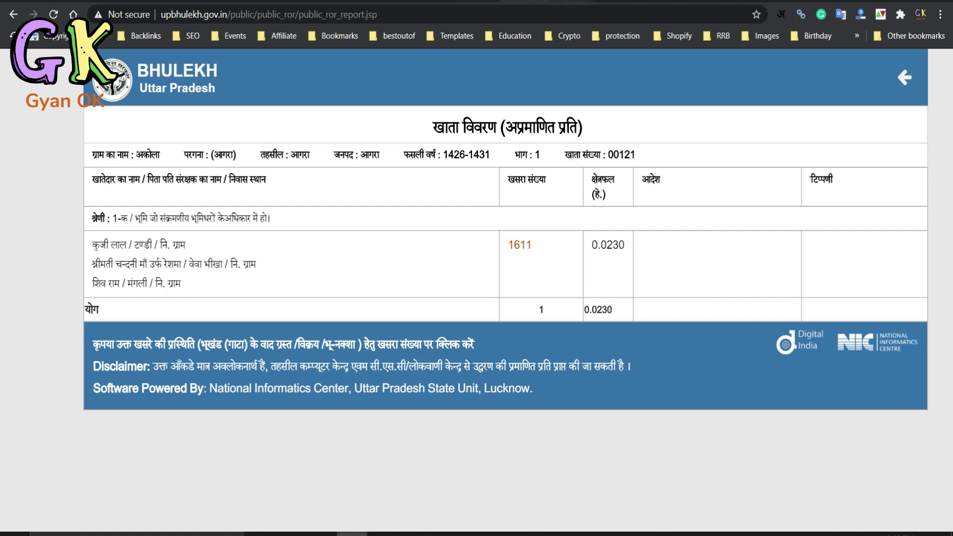
pyautogui.click(596, 2)
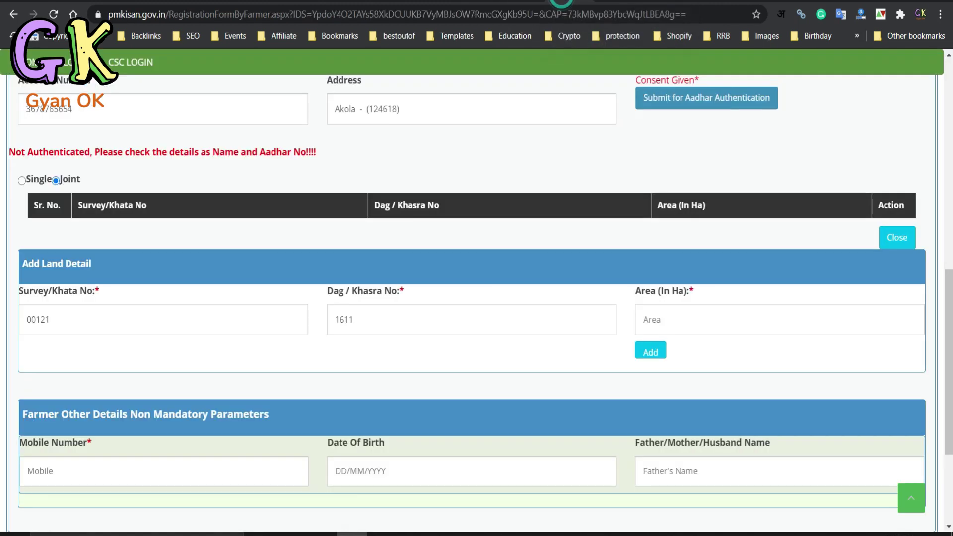
pyautogui.click(679, 318)
pyautogui.write('0')
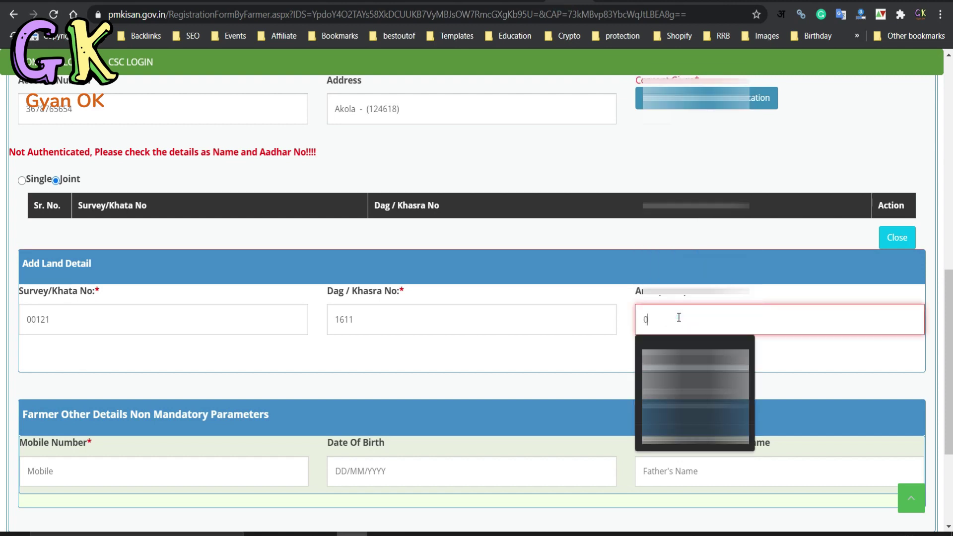
pyautogui.write('.0239')
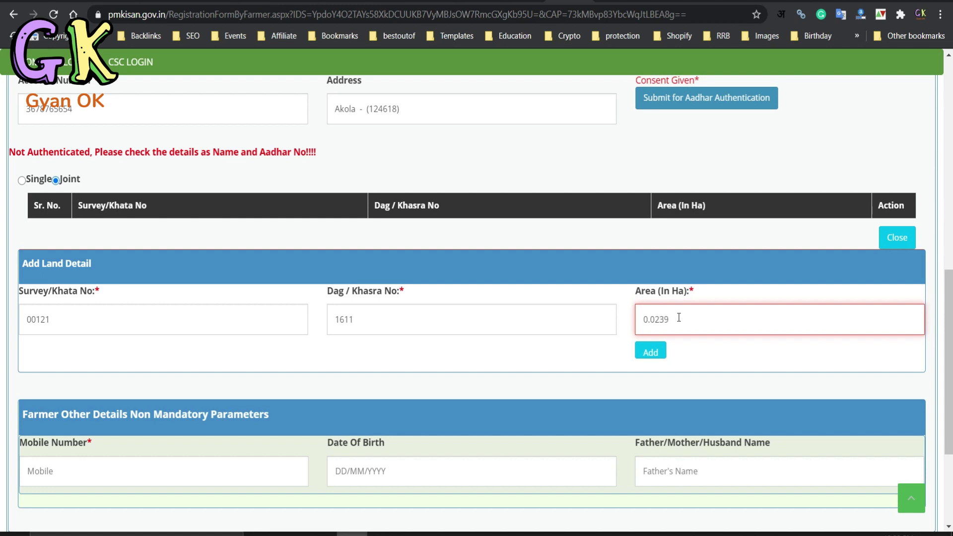
pyautogui.press('BackSpace')
pyautogui.write('0')
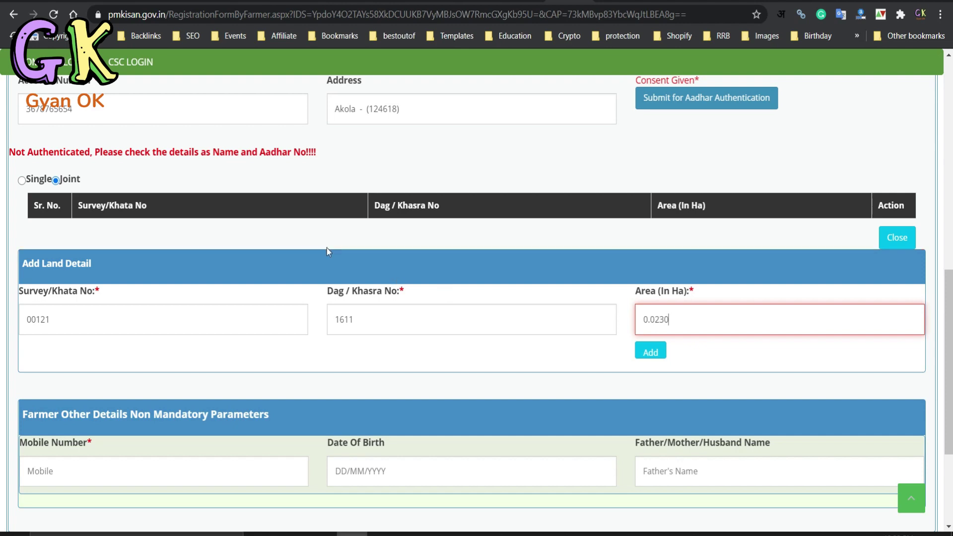
pyautogui.click(646, 349)
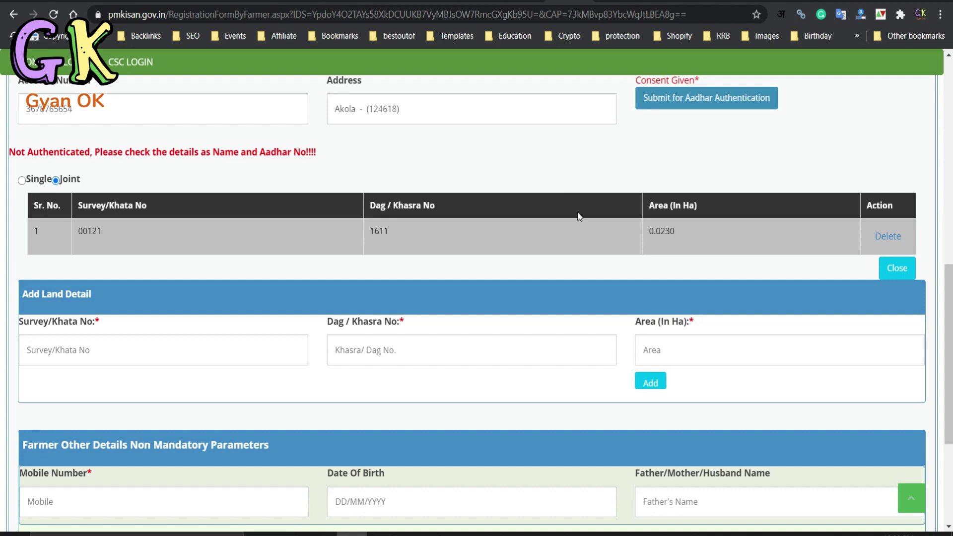
# - Fill in the farmer's mobile number
pyautogui.scroll(-2, 579, 217)
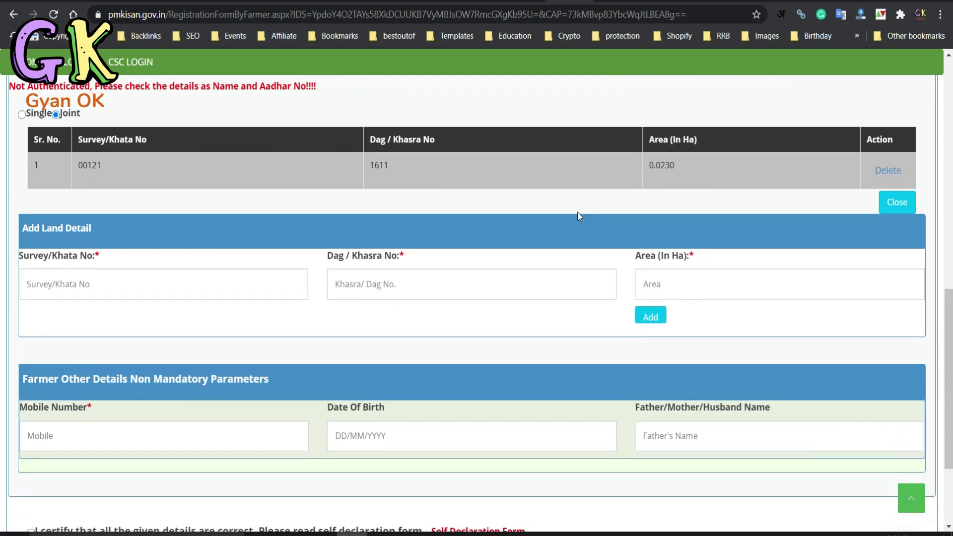
pyautogui.scroll(-2, 577, 212)
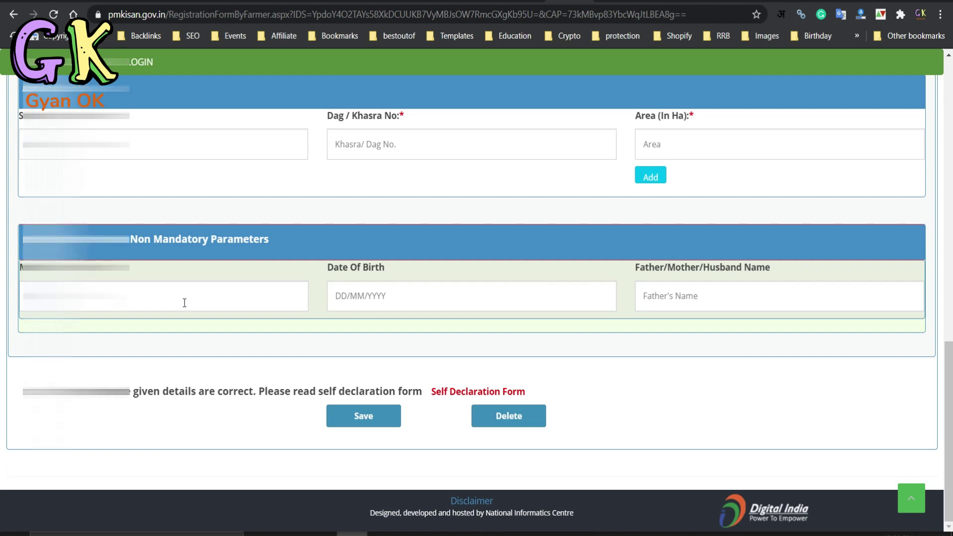
pyautogui.click(184, 303)
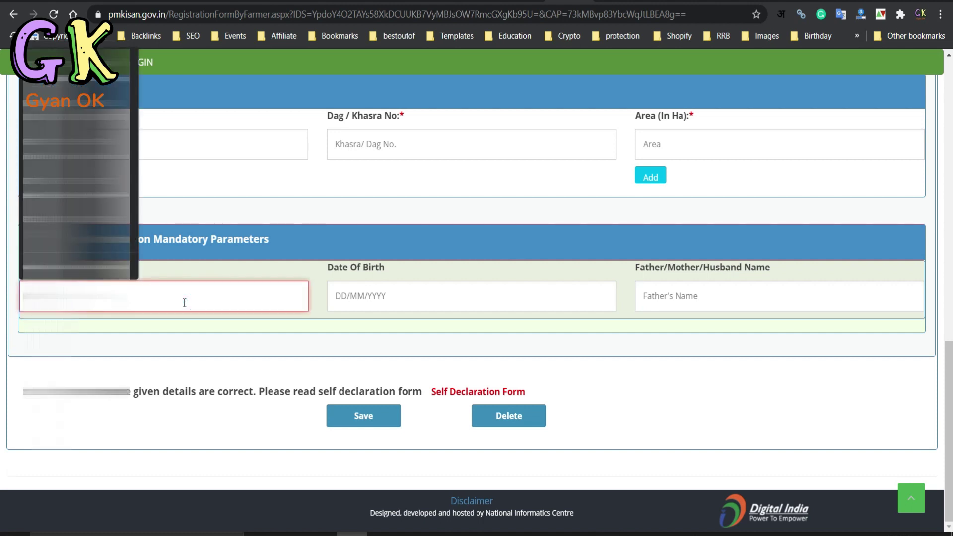
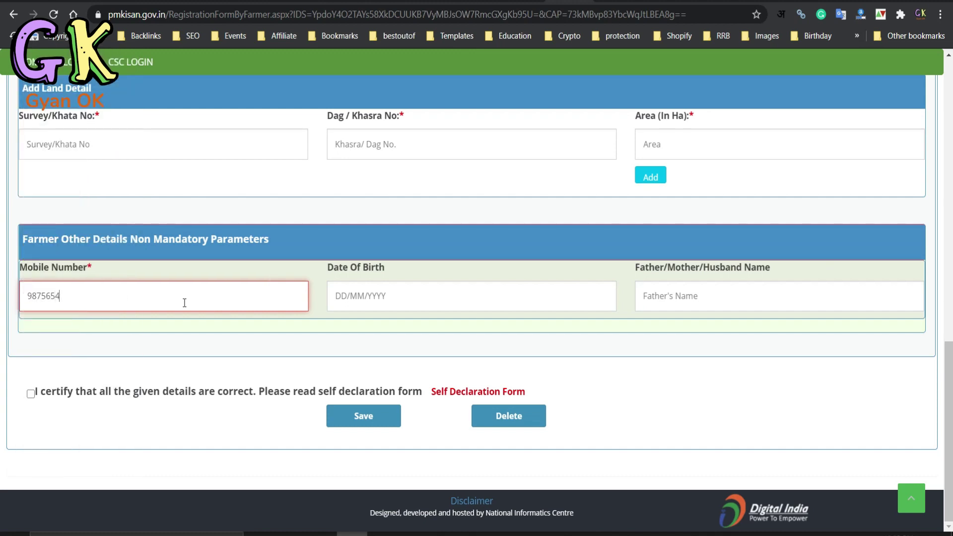
pyautogui.click(384, 291)
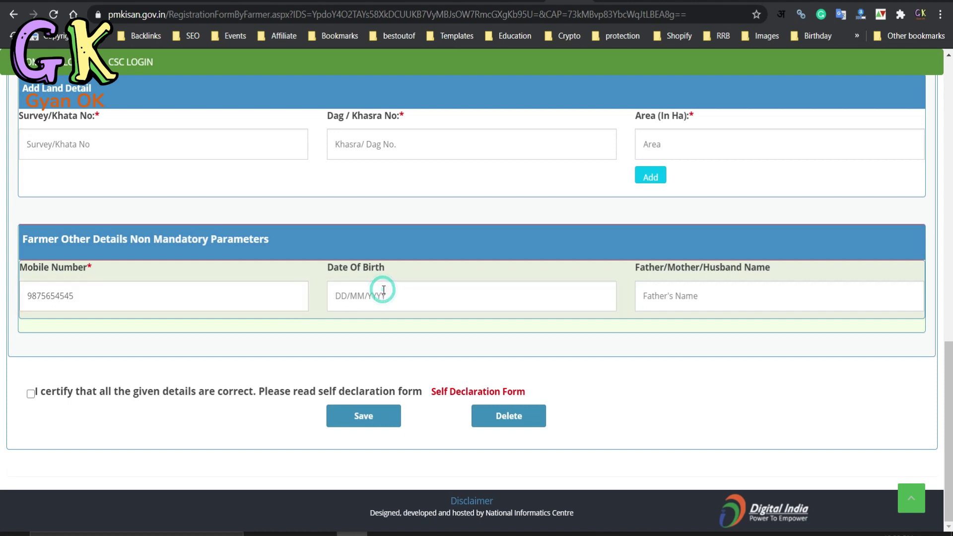
pyautogui.click(384, 290)
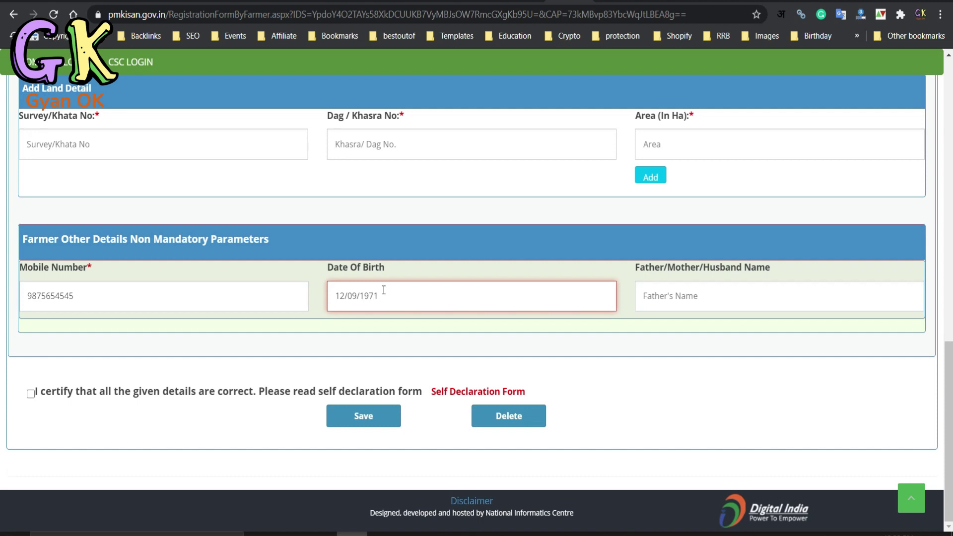
pyautogui.click(678, 292)
pyautogui.click(678, 292)
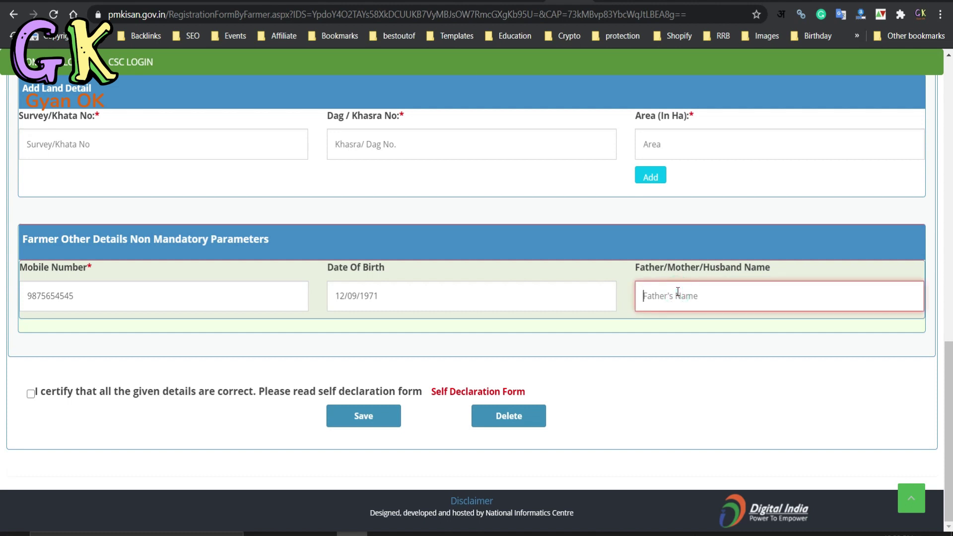
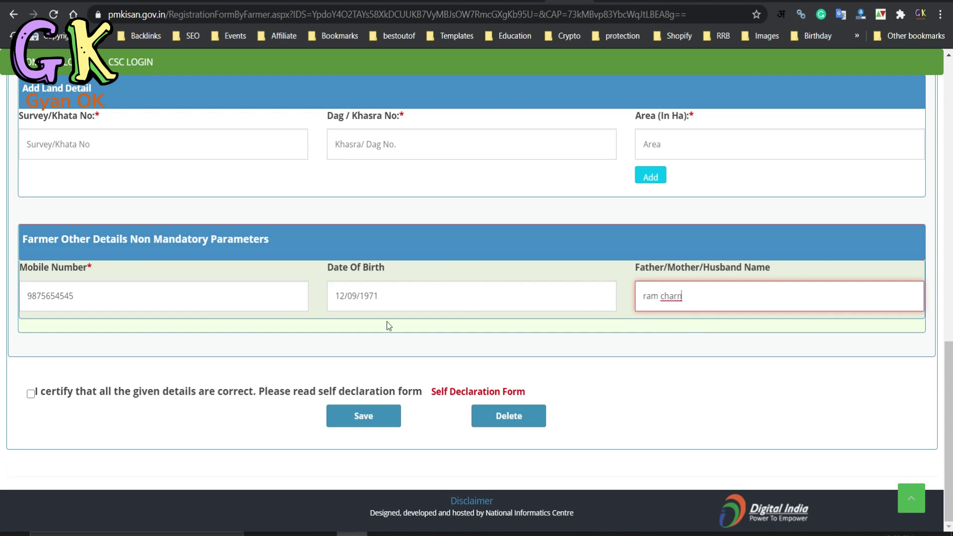
# - Tick the 'I certify' declaration and save the registration form
pyautogui.click(29, 396)
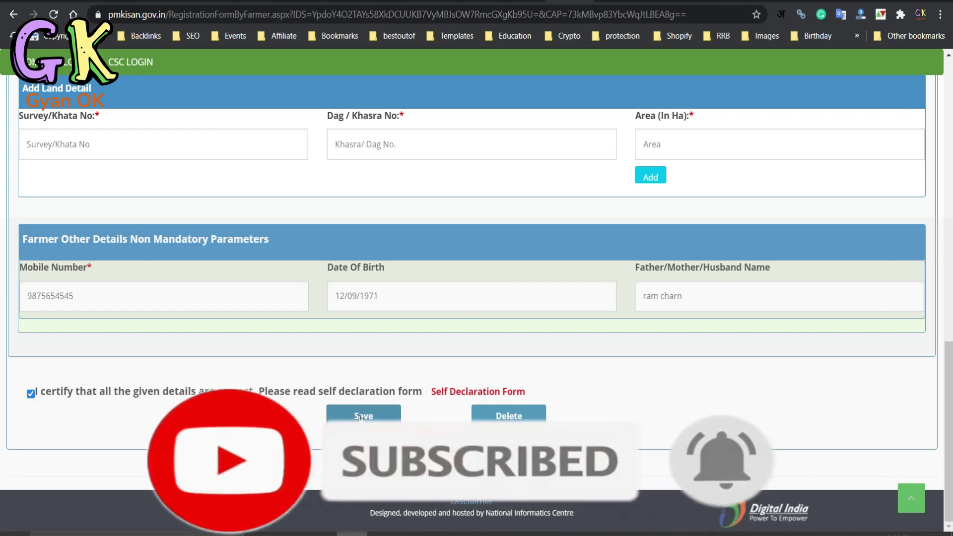
pyautogui.click(361, 417)
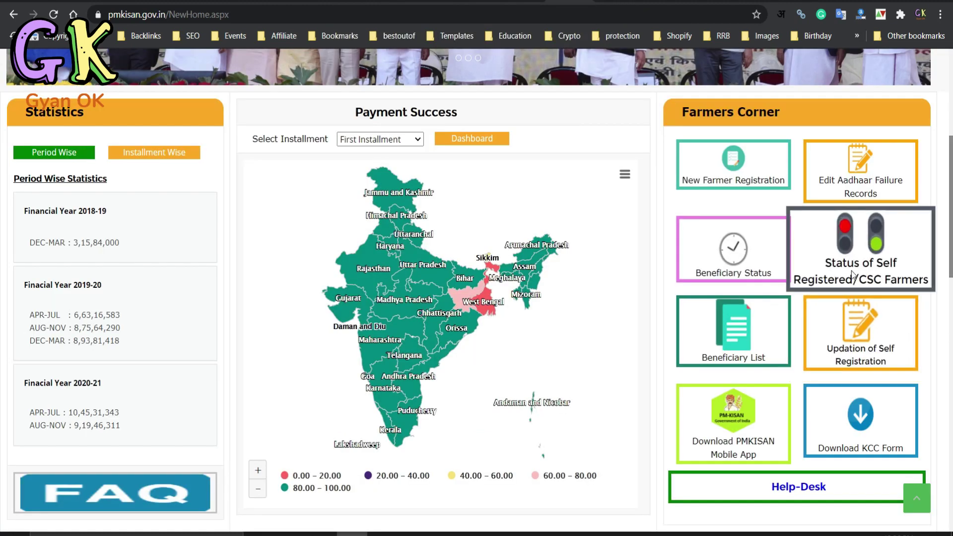
# - Search Self Registered/CSC Farmer status using the Aadhaar number and the image code
pyautogui.click(865, 248)
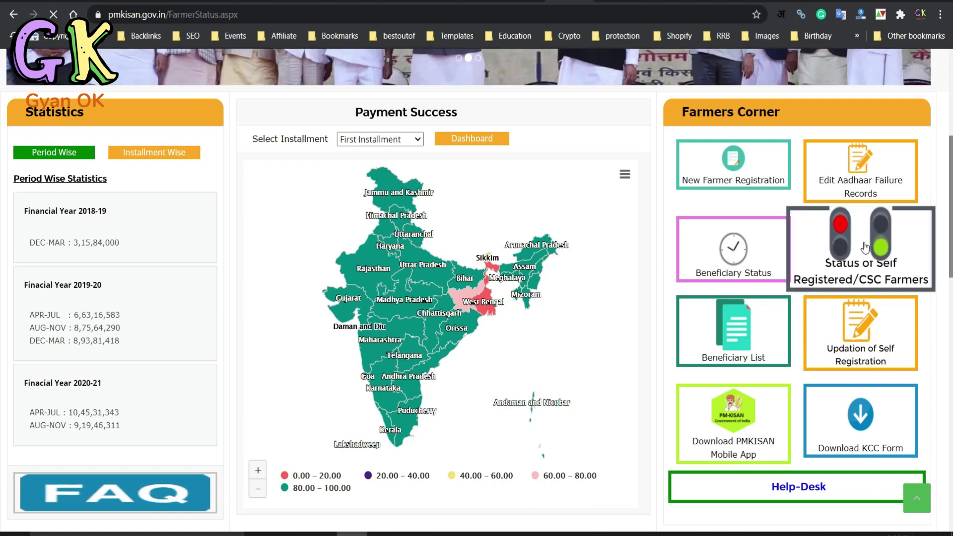
pyautogui.click(238, 293)
pyautogui.hotkey('ctrl', 'v')
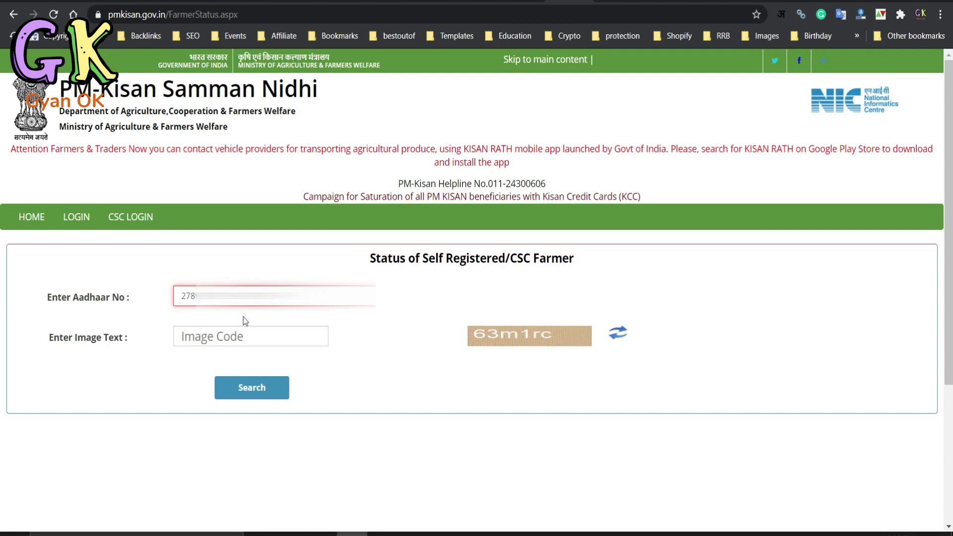
pyautogui.click(241, 338)
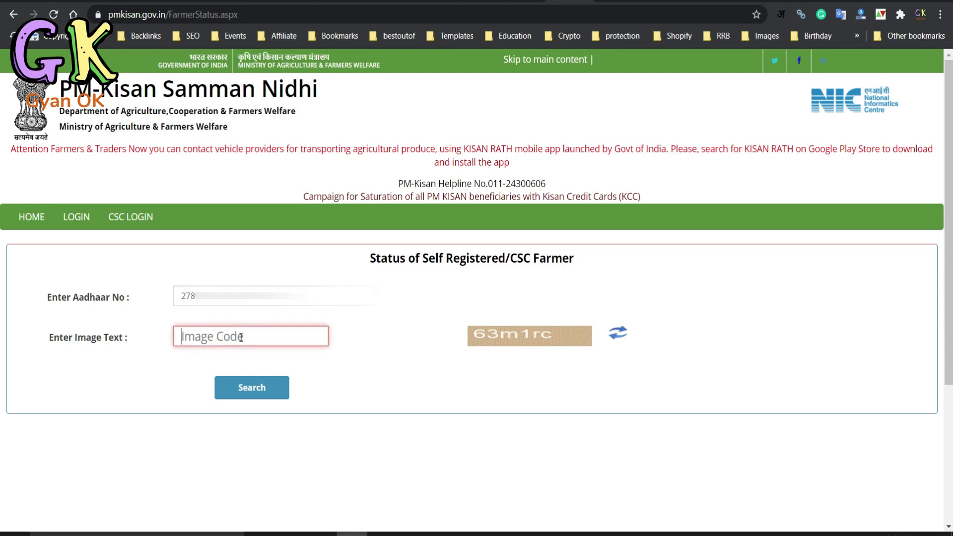
pyautogui.write('63m1rc')
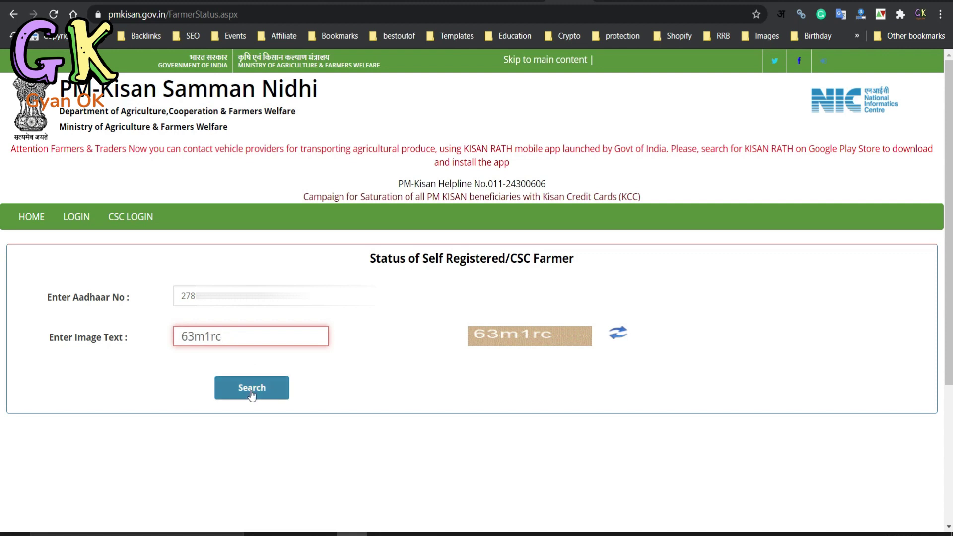
pyautogui.click(251, 390)
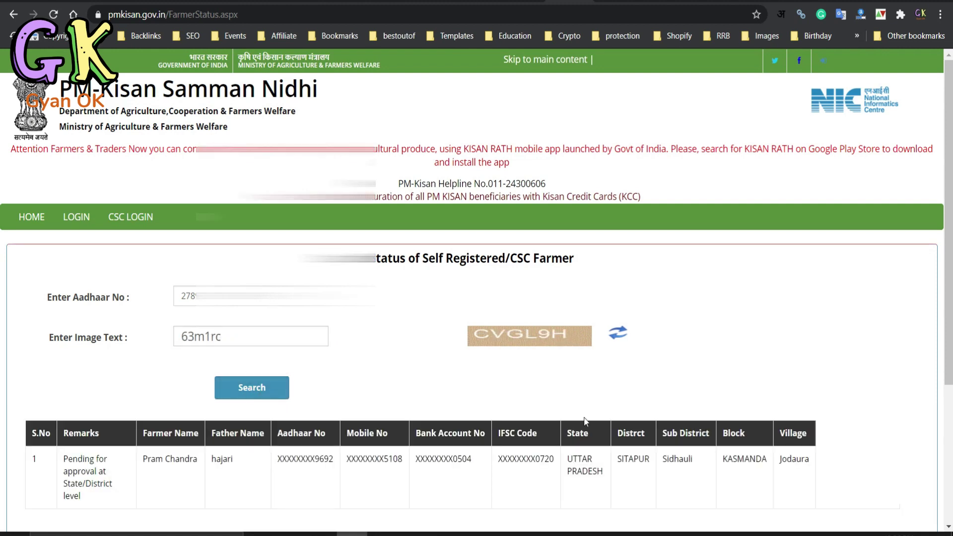
pyautogui.scroll(-3, 587, 422)
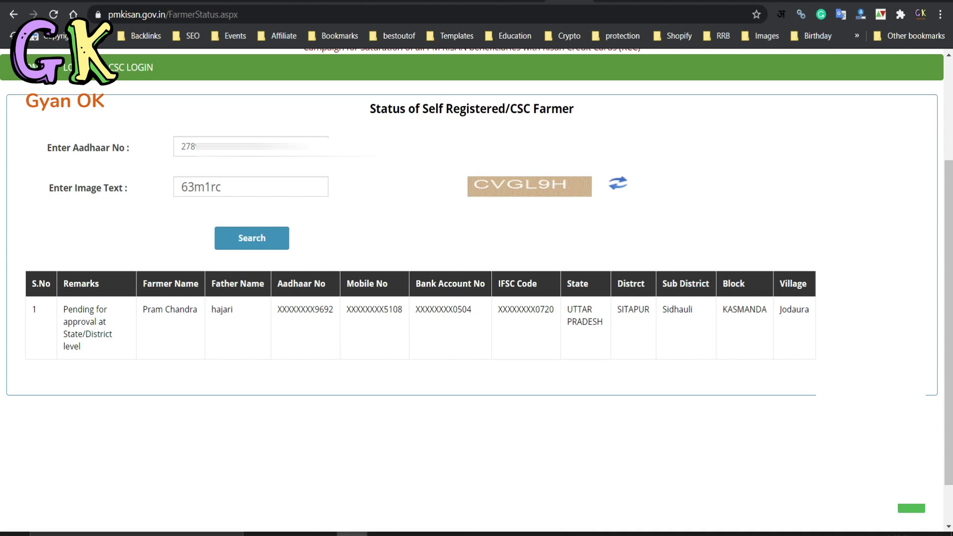
# - Go back from the status page to the PM-Kisan home page with Alt+Left
pyautogui.hotkey('alt', 'Left')
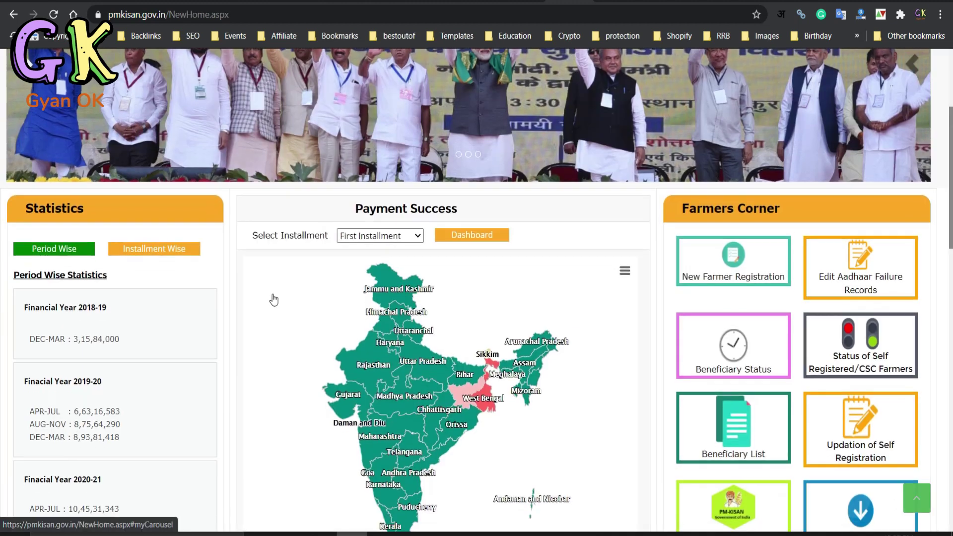